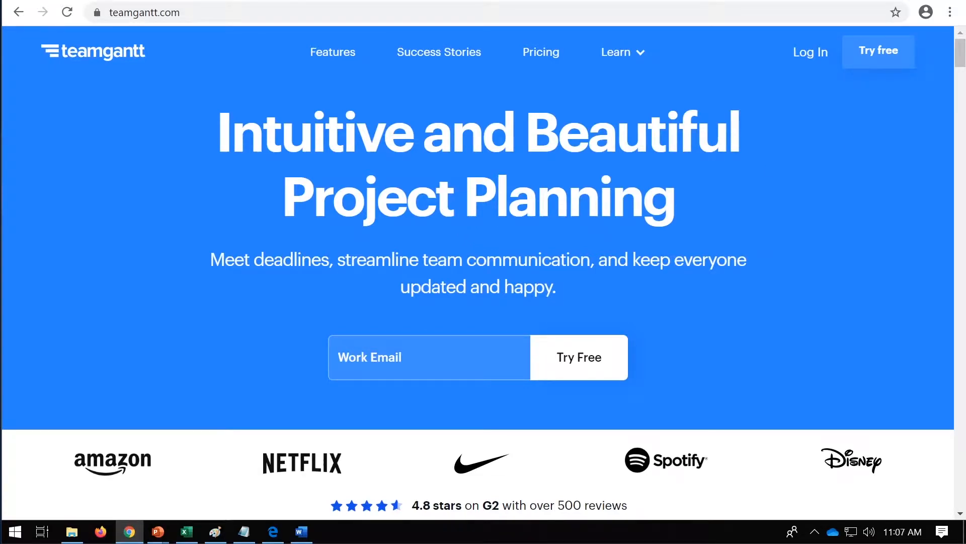
Step: Log in to the account and permanently delete the existing "Make a cup of tea" project
{"action": "left_click", "coordinate": [810, 55]}
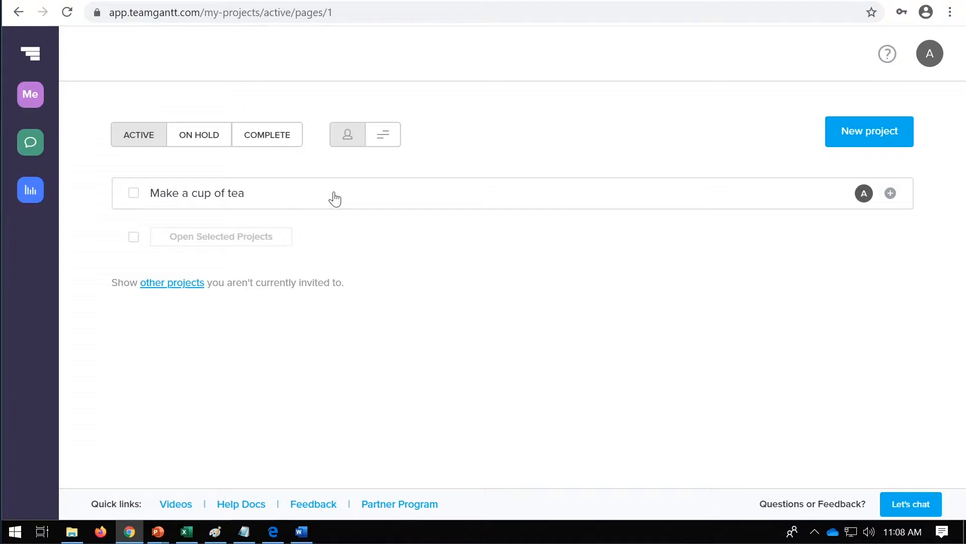
{"action": "mouse_move", "coordinate": [300, 195]}
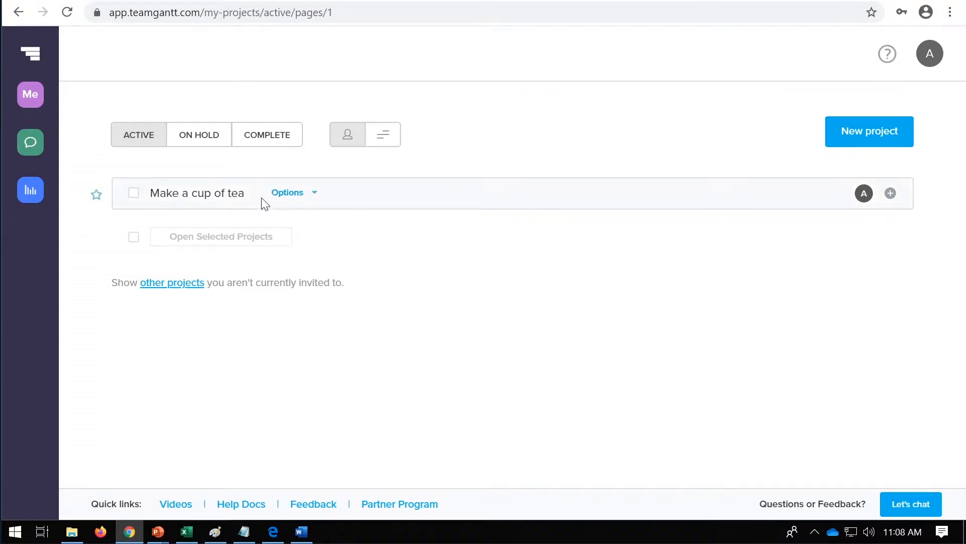
{"action": "left_click", "coordinate": [300, 201]}
{"action": "left_click", "coordinate": [335, 381]}
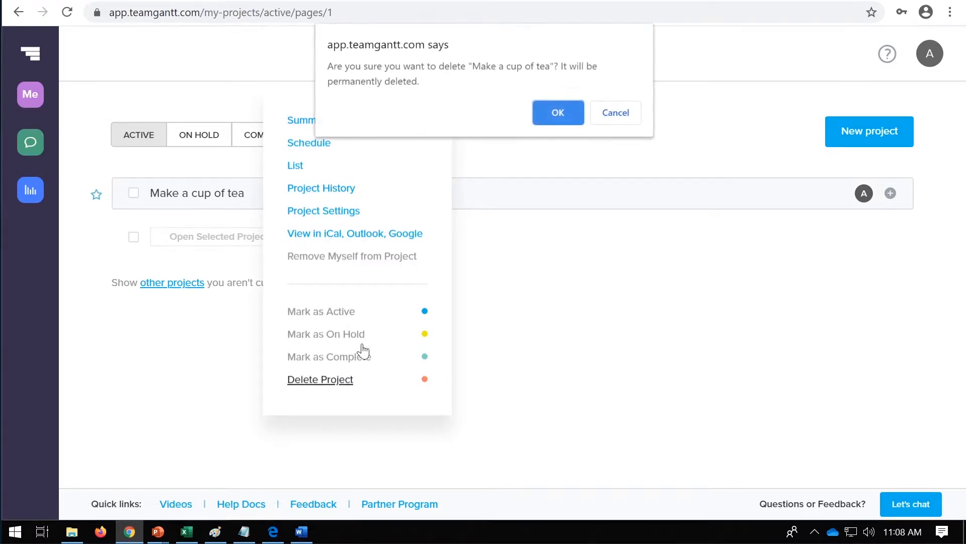
{"action": "left_click", "coordinate": [559, 109]}
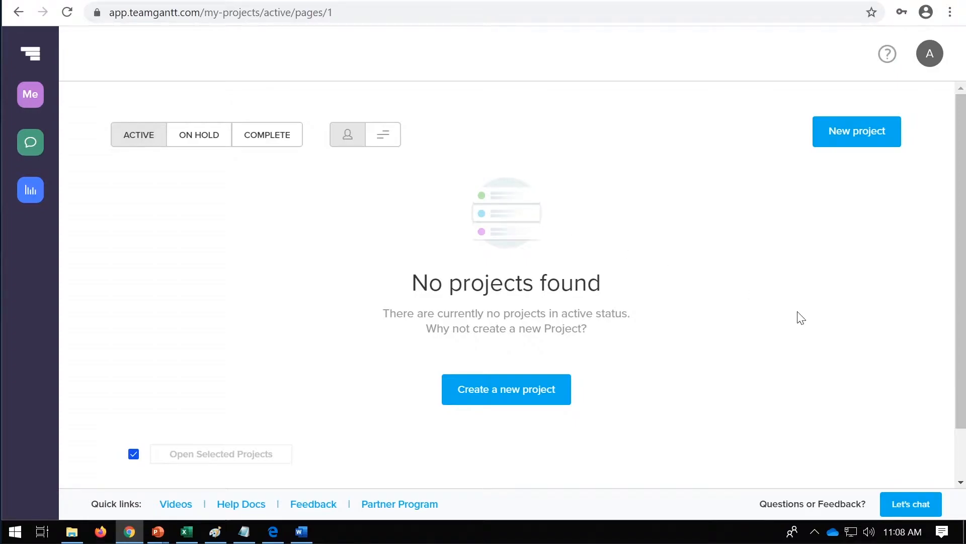
Step: Start a new project named "Build a cup of tea" with today, April 2, 2020, as the start date
{"action": "left_click", "coordinate": [870, 143]}
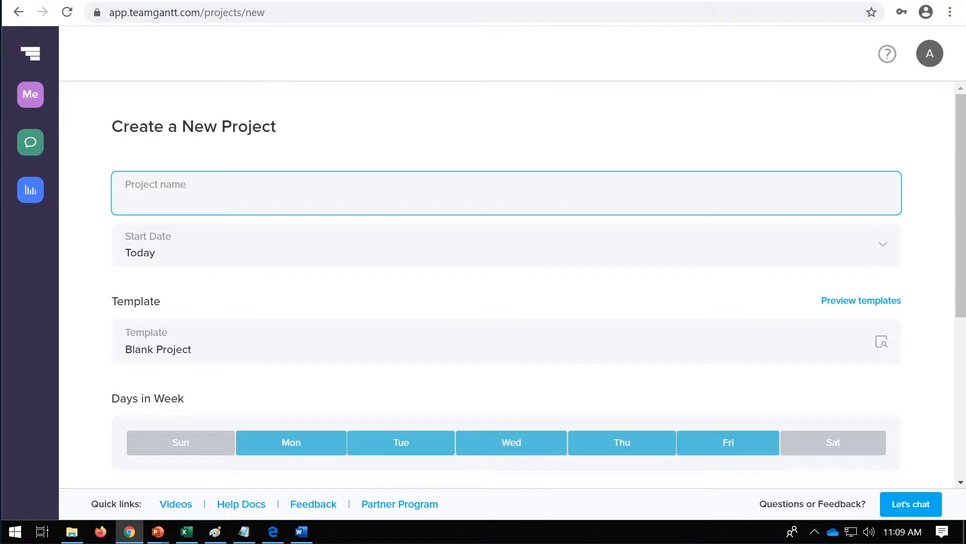
{"action": "type", "text": "B"}
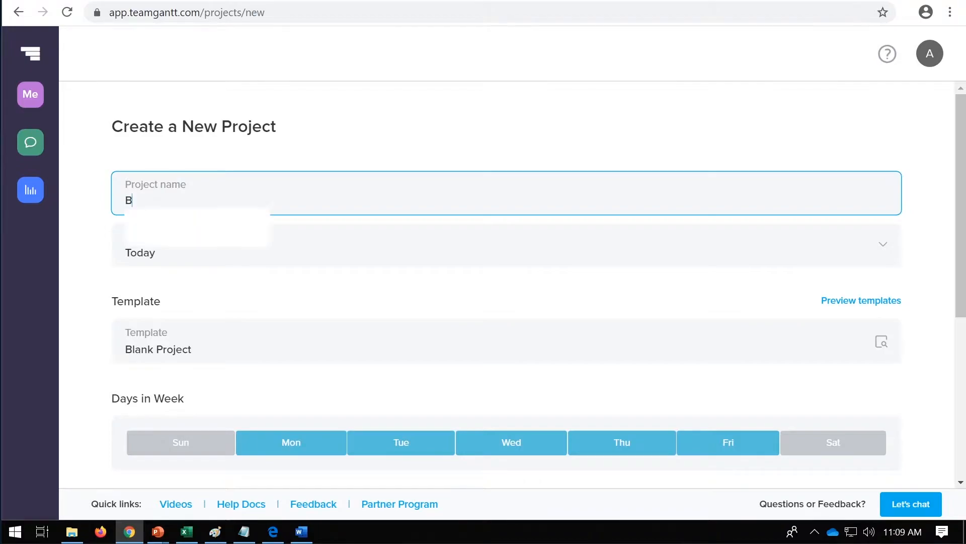
{"action": "type", "text": "uild a cup of tea"}
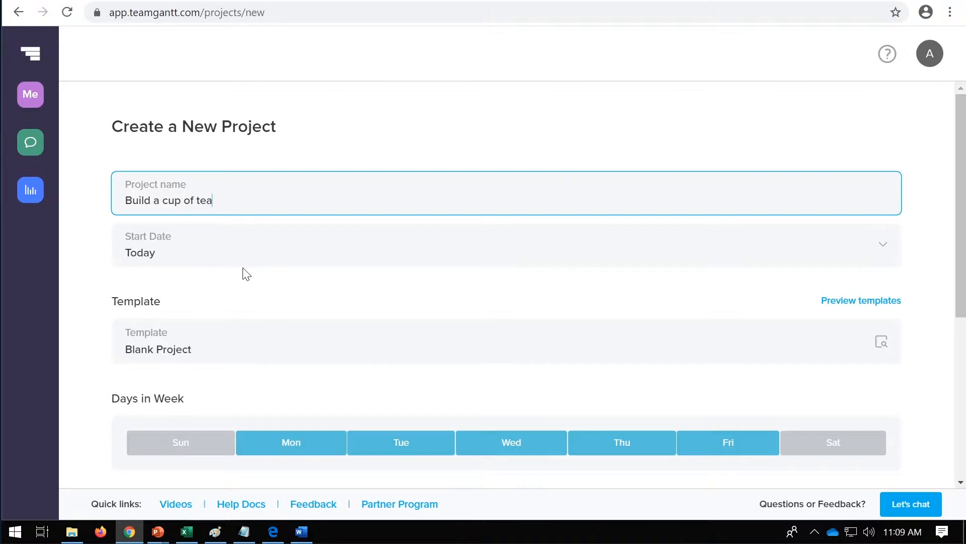
{"action": "left_click", "coordinate": [191, 257]}
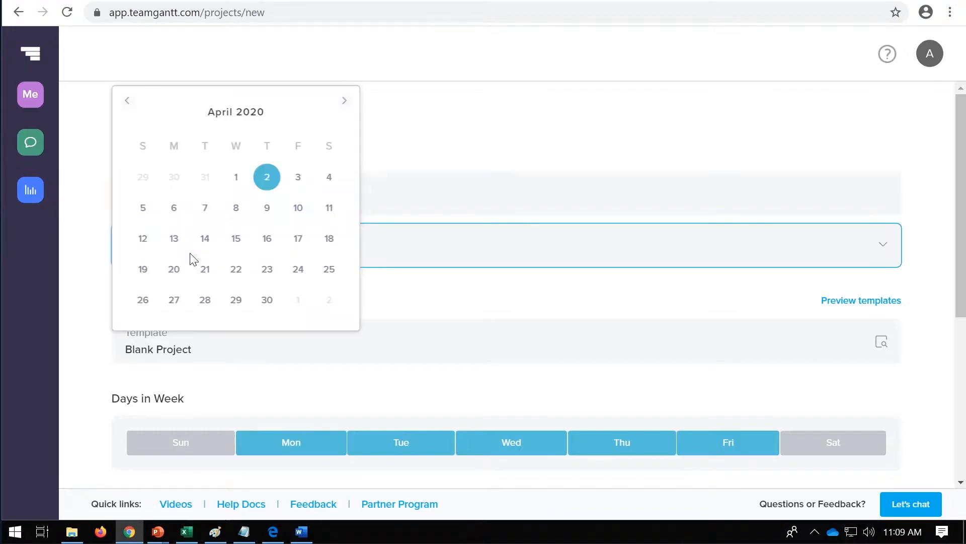
{"action": "left_click", "coordinate": [274, 177]}
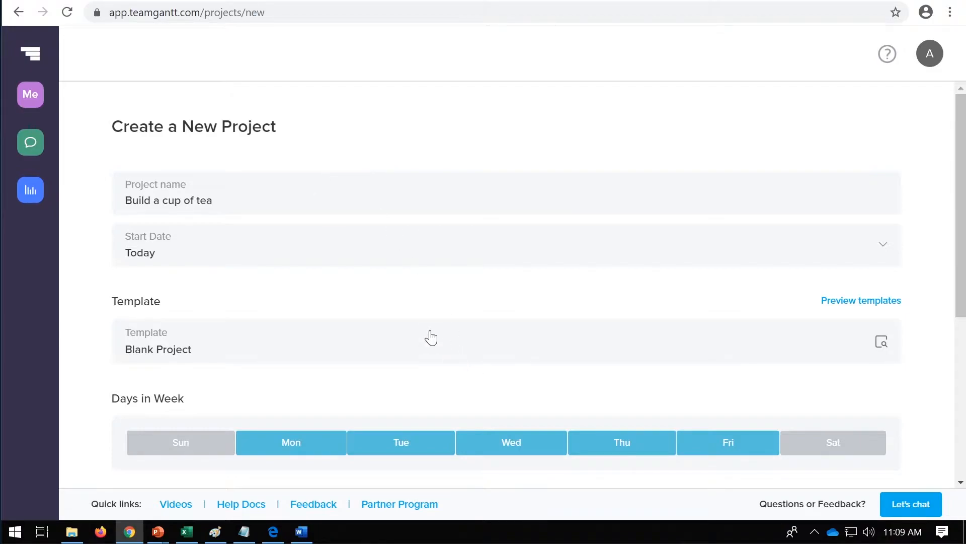
Step: Try different working-day selections for the project week and restore Monday to Friday
{"action": "scroll", "coordinate": [246, 354], "scroll_direction": "down", "scroll_amount": 1}
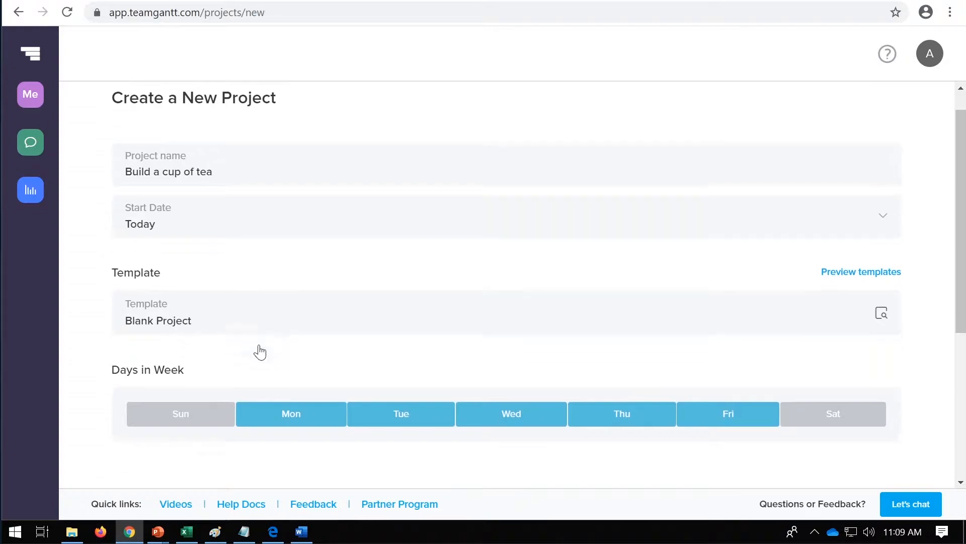
{"action": "scroll", "coordinate": [259, 351], "scroll_direction": "down", "scroll_amount": 3}
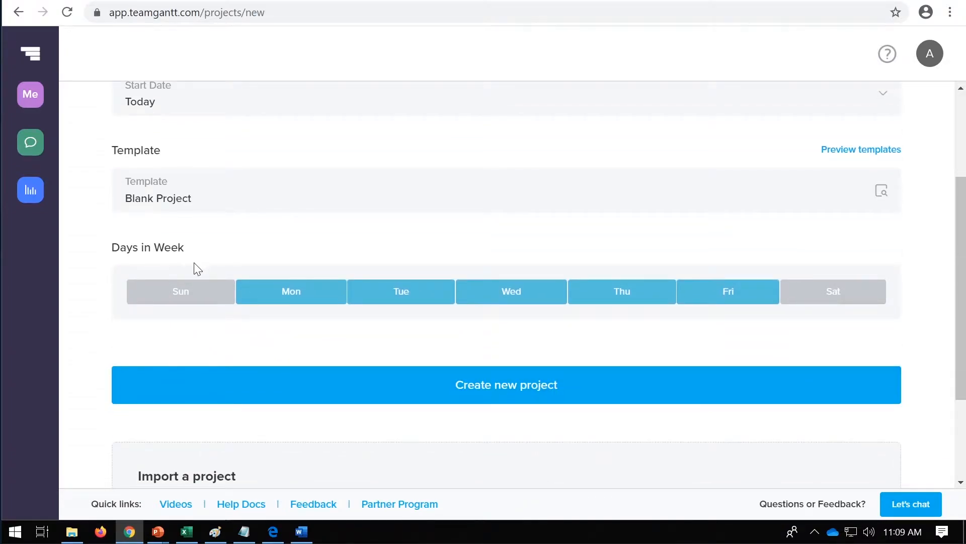
{"action": "scroll", "coordinate": [330, 367], "scroll_direction": "up", "scroll_amount": 2}
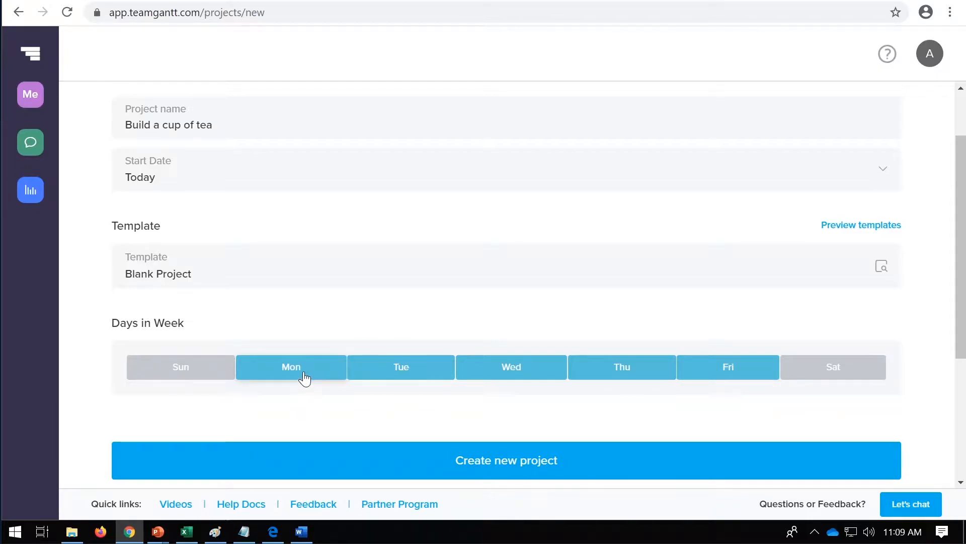
{"action": "left_click", "coordinate": [750, 366]}
{"action": "left_click", "coordinate": [654, 377]}
{"action": "left_click", "coordinate": [529, 372]}
{"action": "left_click", "coordinate": [401, 378]}
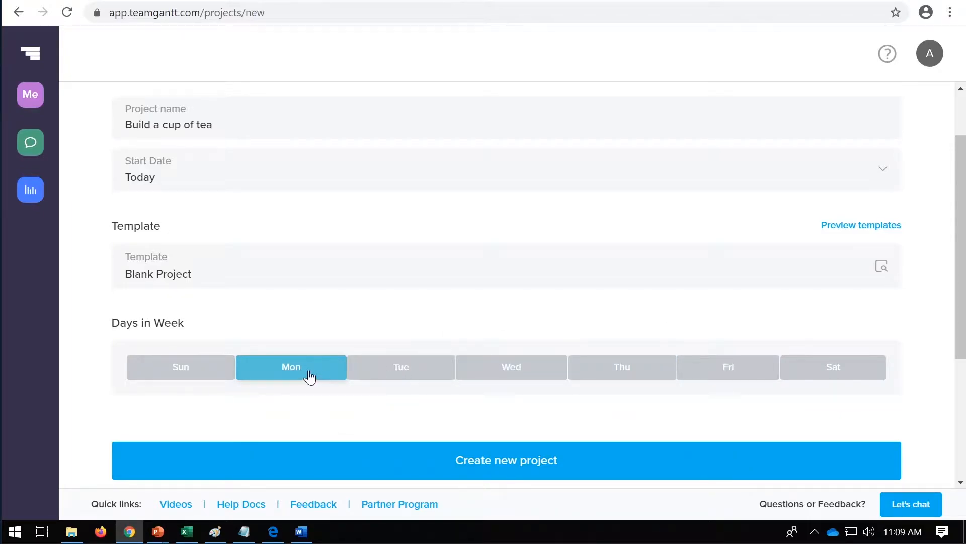
{"action": "left_click", "coordinate": [365, 377]}
{"action": "left_click", "coordinate": [460, 380]}
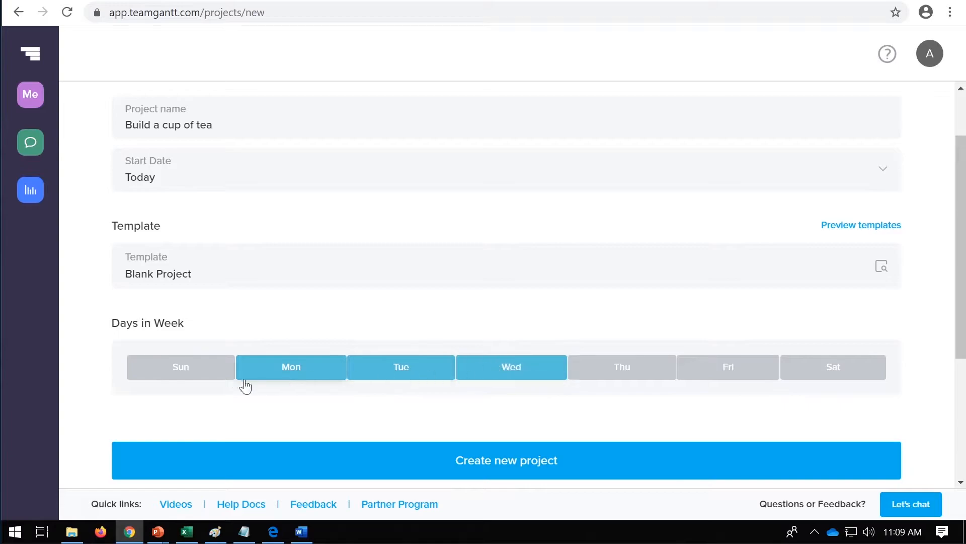
{"action": "left_click", "coordinate": [229, 381]}
{"action": "left_click", "coordinate": [625, 373]}
{"action": "left_click", "coordinate": [755, 372]}
{"action": "left_click", "coordinate": [835, 370]}
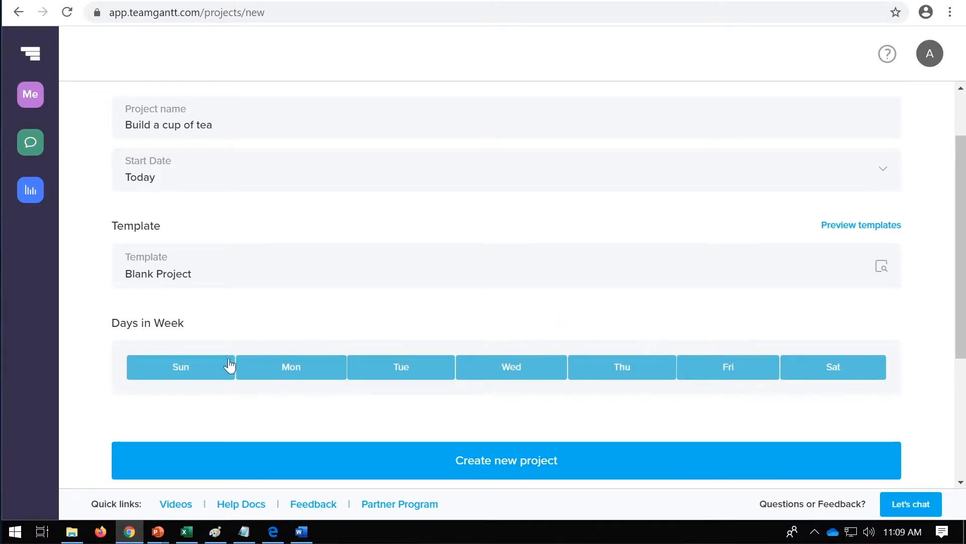
{"action": "left_click", "coordinate": [229, 369]}
{"action": "left_click", "coordinate": [845, 367]}
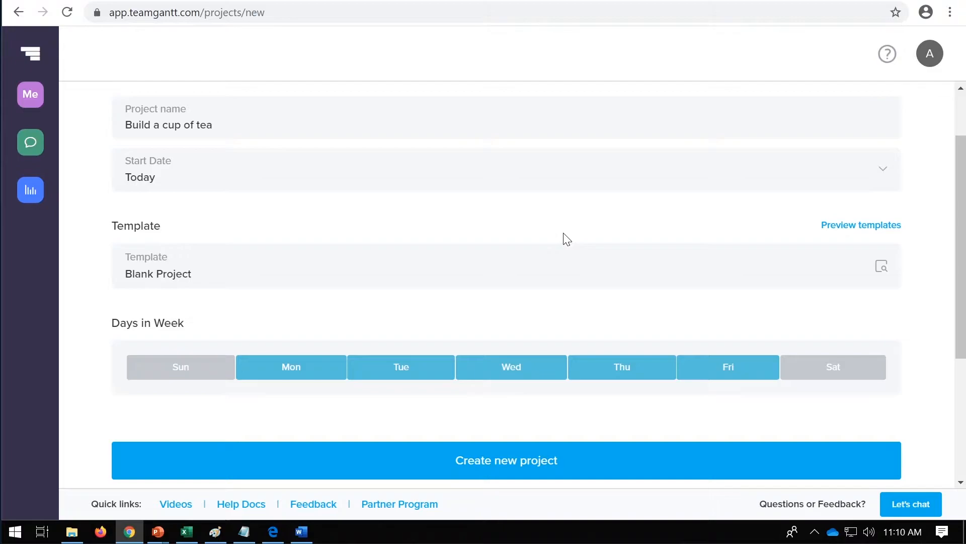
Step: Create the blank project with the entered settings and continue past the introductory video to its schedule
{"action": "scroll", "coordinate": [524, 270], "scroll_direction": "down", "scroll_amount": 2}
{"action": "scroll", "coordinate": [535, 273], "scroll_direction": "up", "scroll_amount": 3}
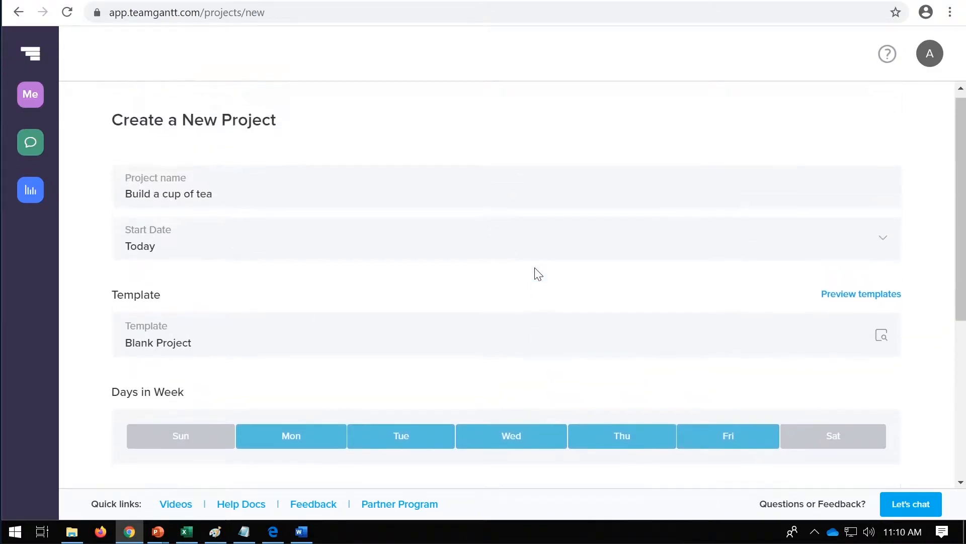
{"action": "scroll", "coordinate": [537, 275], "scroll_direction": "down", "scroll_amount": 2}
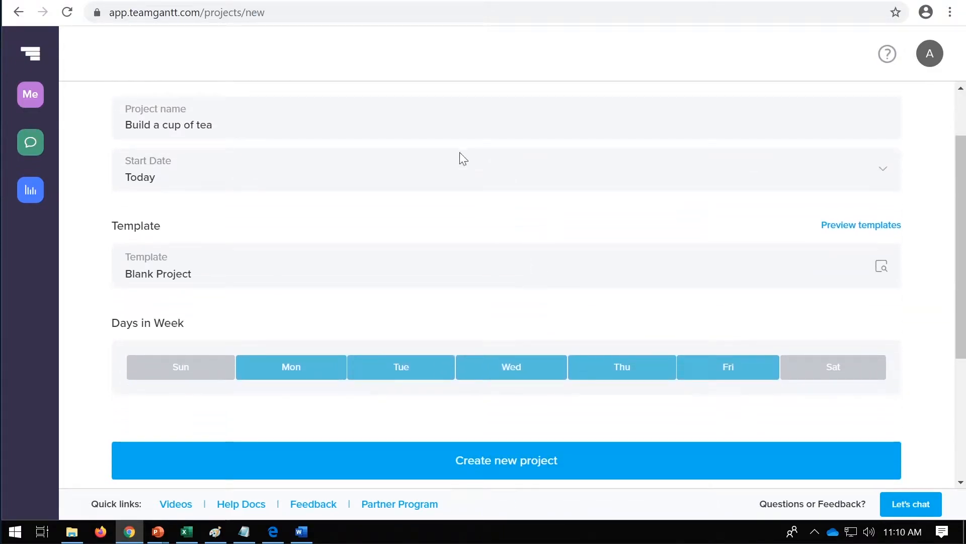
{"action": "scroll", "coordinate": [484, 225], "scroll_direction": "down", "scroll_amount": 2}
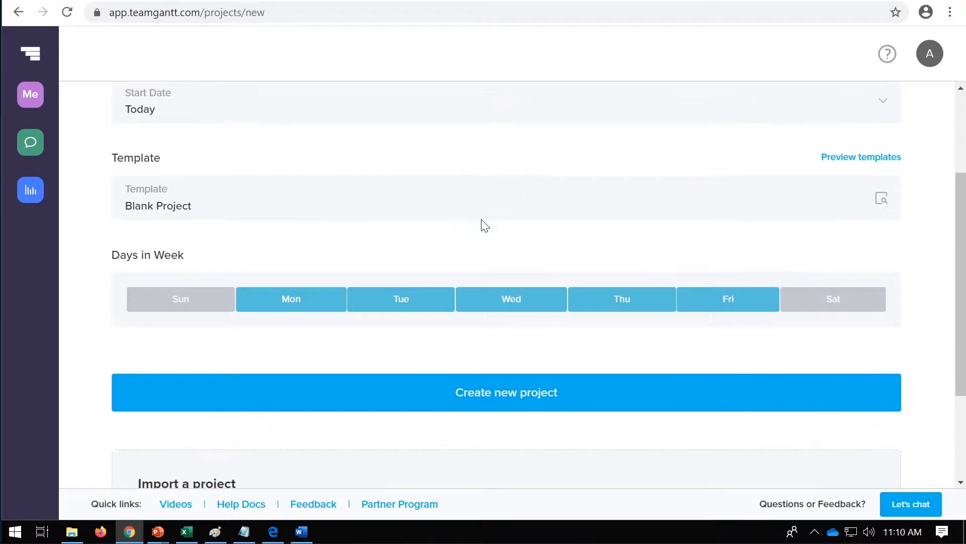
{"action": "left_click", "coordinate": [522, 391]}
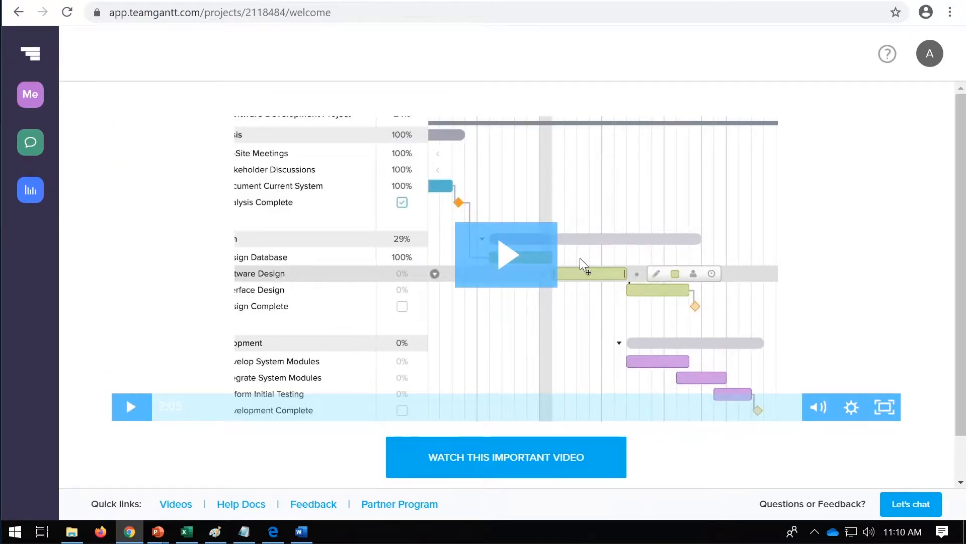
{"action": "scroll", "coordinate": [578, 242], "scroll_direction": "down", "scroll_amount": 1}
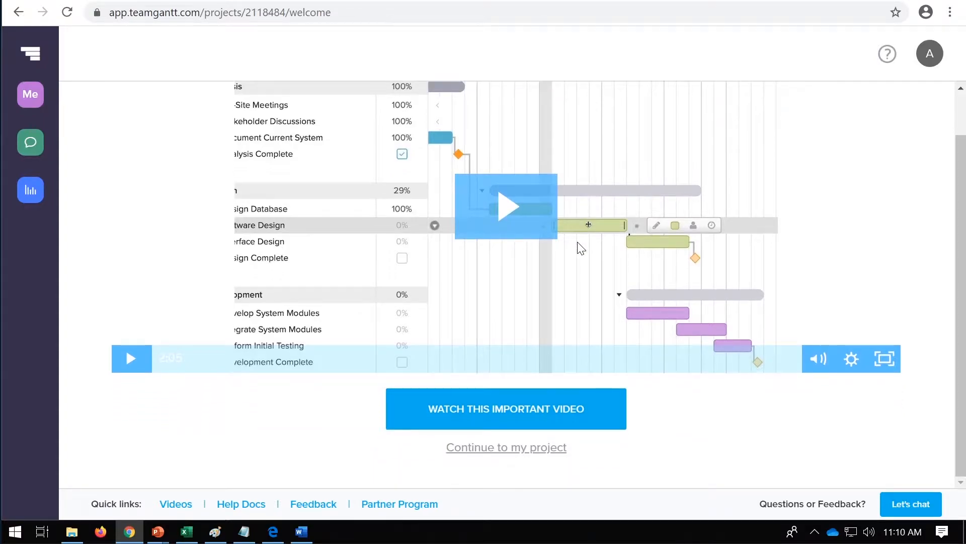
{"action": "left_click", "coordinate": [526, 448]}
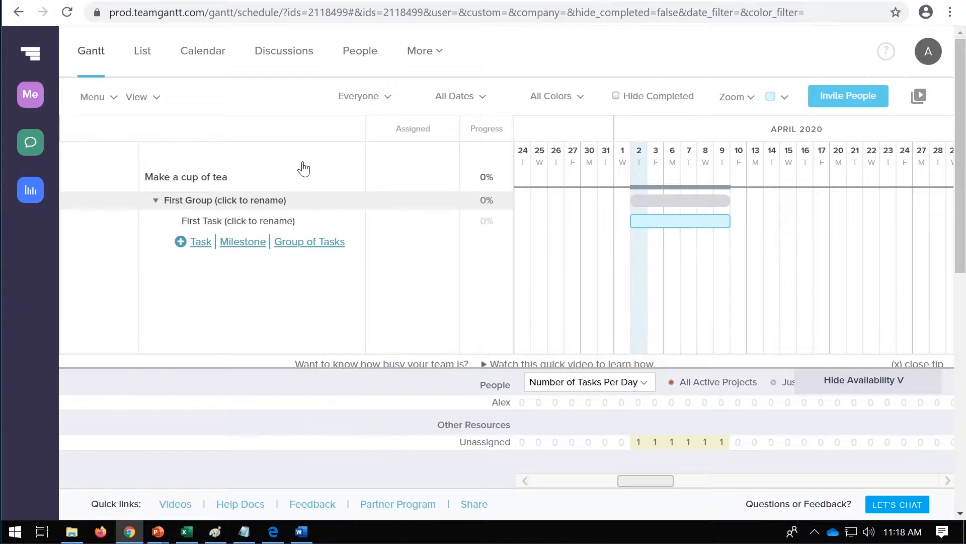
Step: Rename the first task group as "make a cup of tea"
{"action": "left_click", "coordinate": [207, 202]}
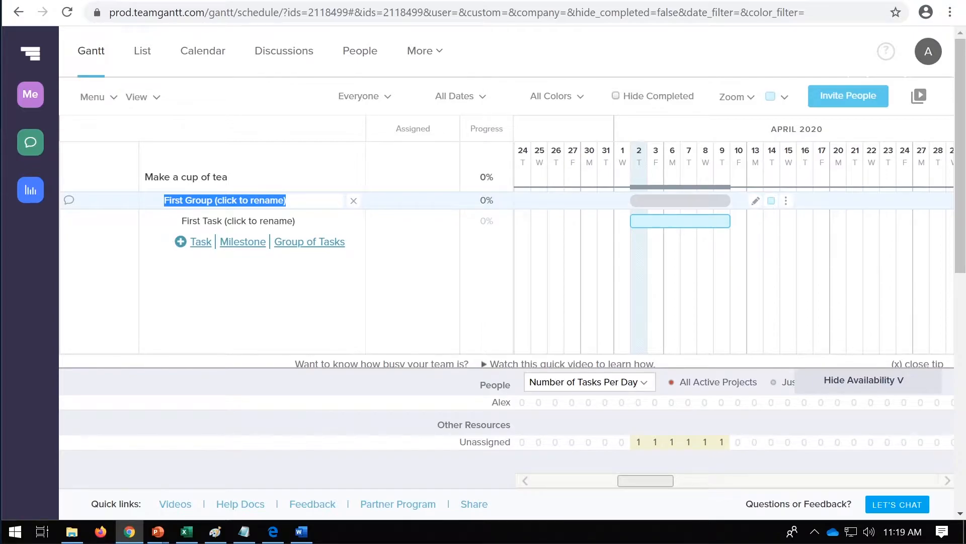
{"action": "type", "text": "make a c"}
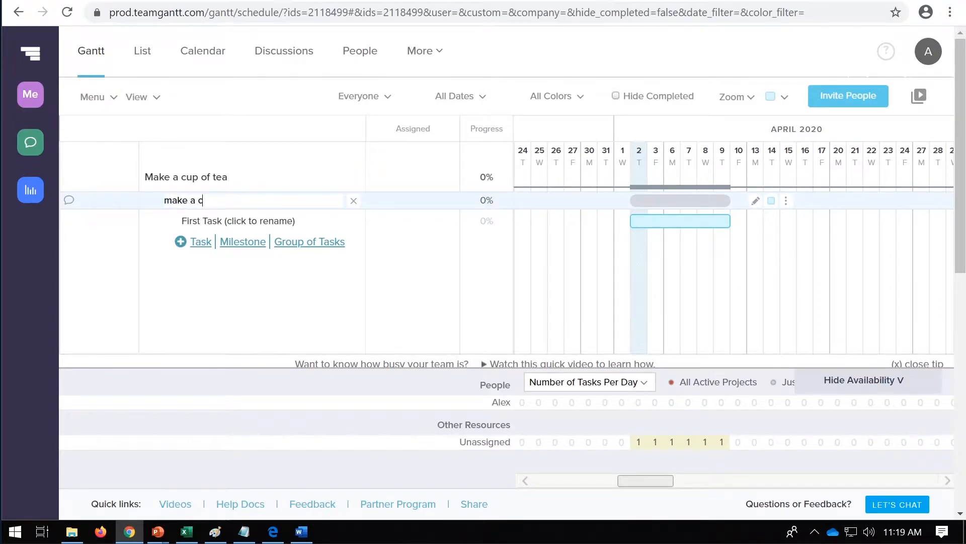
{"action": "type", "text": "up of tea"}
{"action": "key", "text": "Return"}
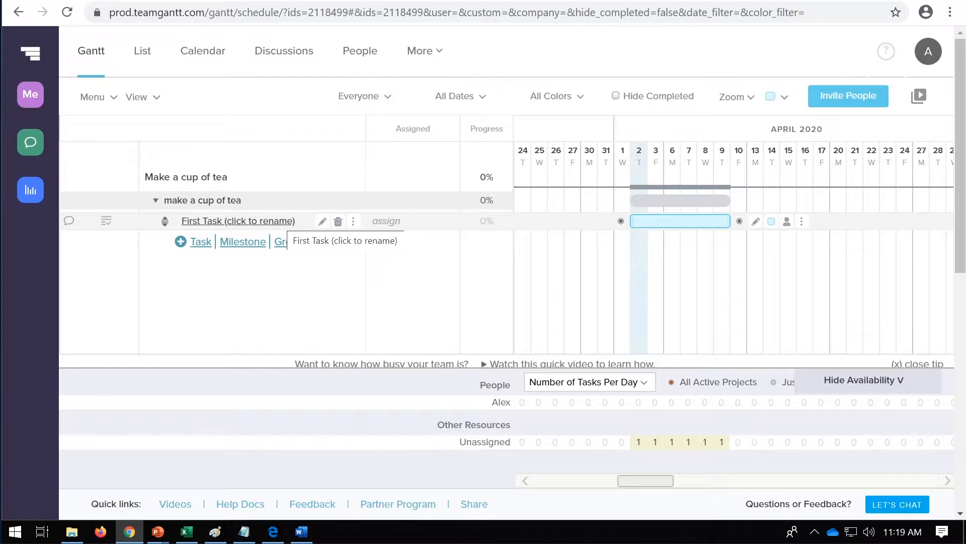
Step: Delete the placeholder first task and add a task named "Boil water" in its place
{"action": "left_click", "coordinate": [338, 224]}
{"action": "left_click", "coordinate": [705, 318]}
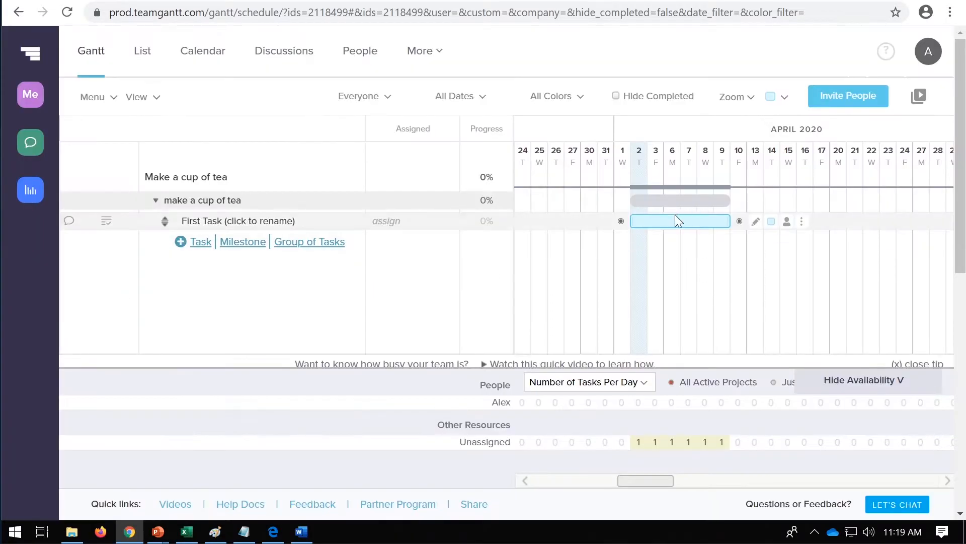
{"action": "left_click", "coordinate": [200, 223]}
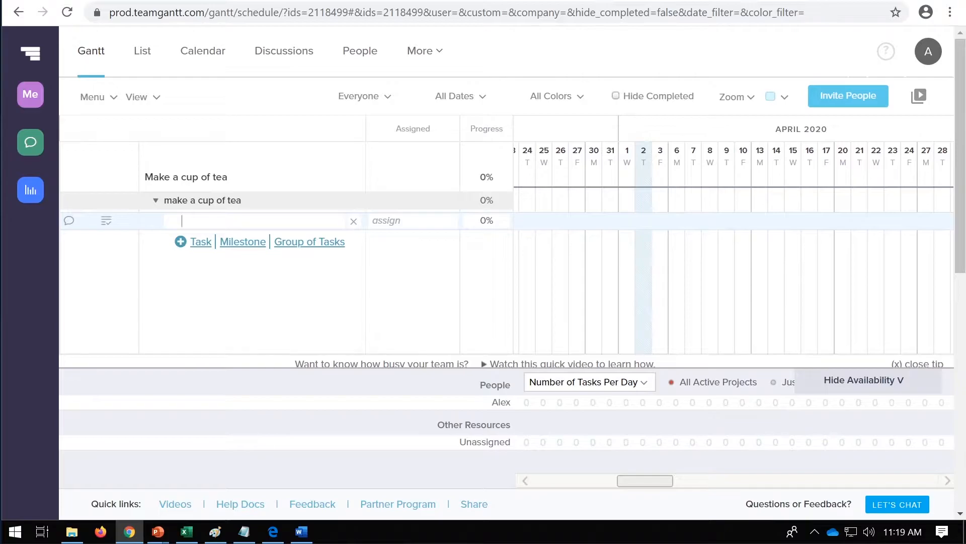
{"action": "type", "text": "Boil water"}
{"action": "left_click", "coordinate": [217, 286]}
Step: Add the tasks "Put tea bag in cup" and "Put milk in cup" below "Boil water"
{"action": "left_click", "coordinate": [200, 242]}
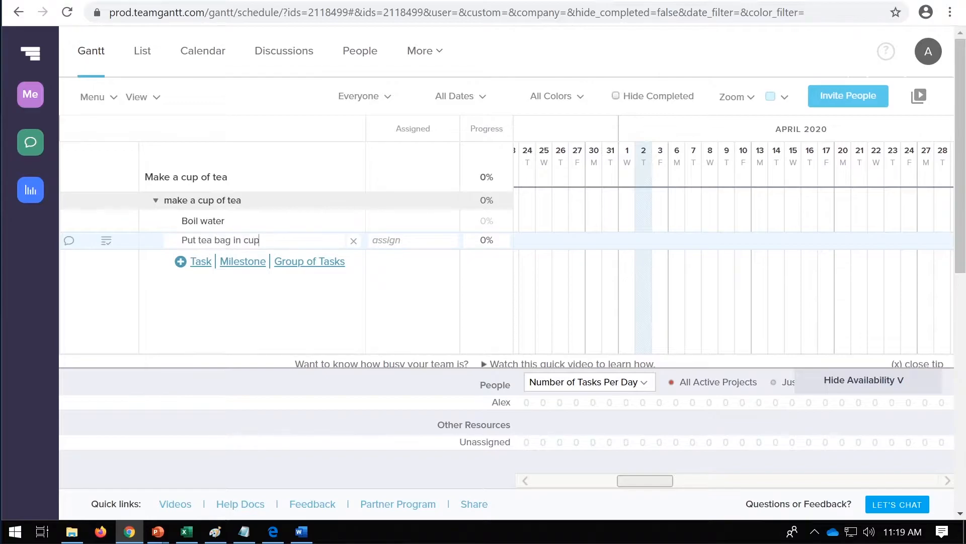
{"action": "left_click", "coordinate": [198, 261]}
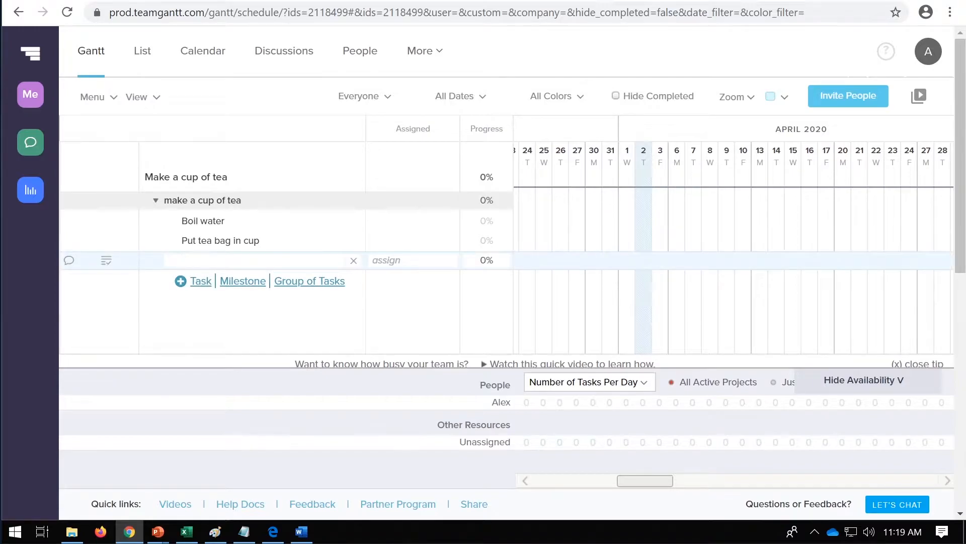
{"action": "type", "text": "Put milk in cup"}
{"action": "left_click", "coordinate": [198, 281]}
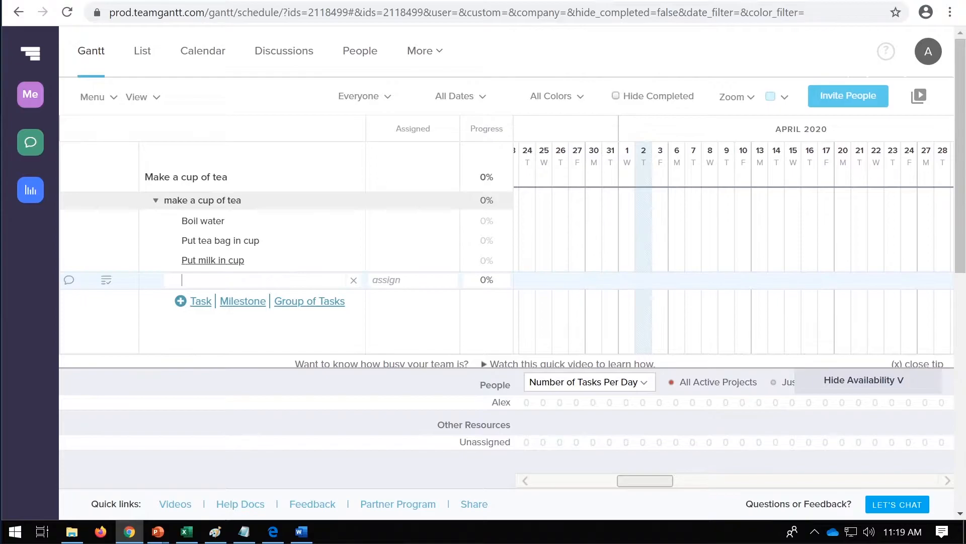
{"action": "left_click", "coordinate": [196, 329]}
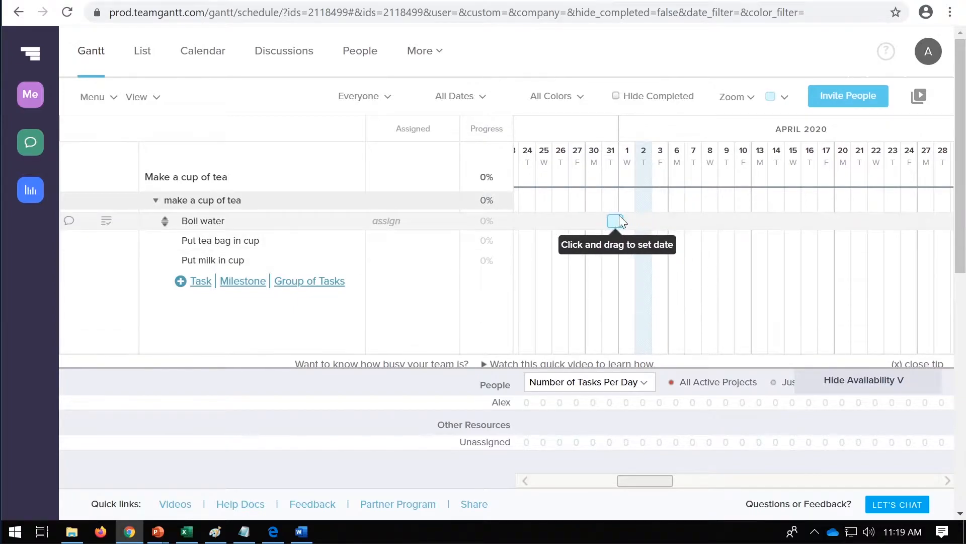
Step: Schedule one-day bars for "Boil water" on April 2, "Put tea bag in cup" on April 3 and "Put milk in cup" on April 6
{"action": "left_click", "coordinate": [622, 387]}
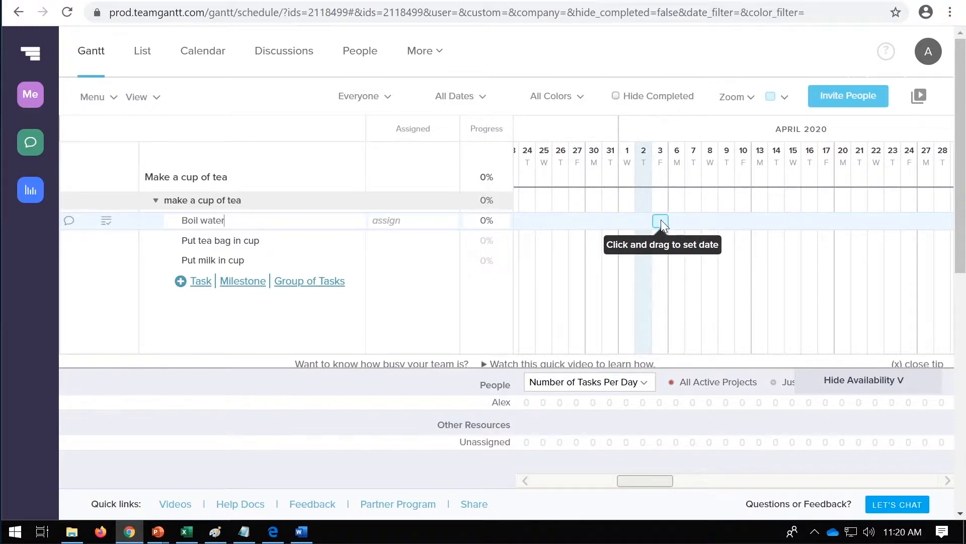
{"action": "mouse_move", "coordinate": [645, 218]}
{"action": "left_mouse_down"}
{"action": "mouse_move", "coordinate": [721, 224]}
{"action": "mouse_move", "coordinate": [646, 222]}
{"action": "left_mouse_up"}
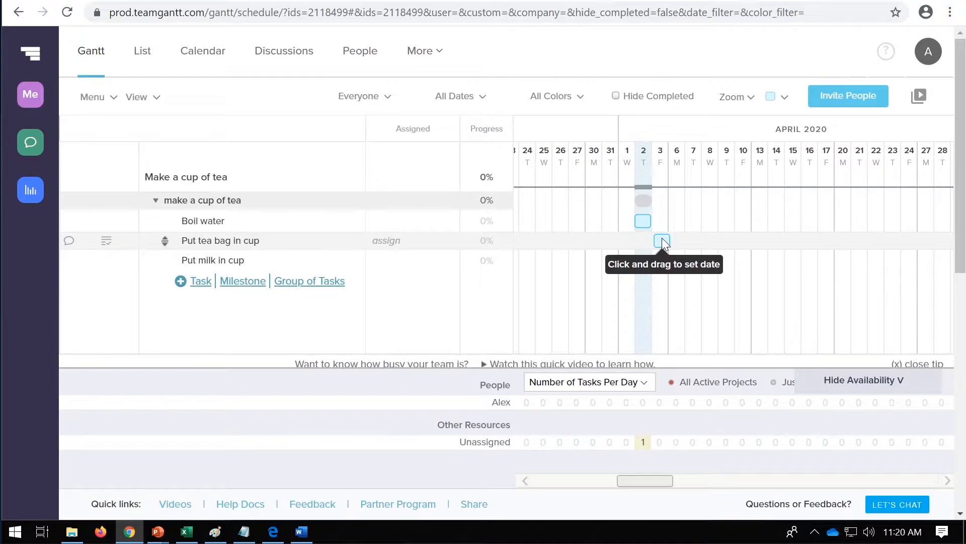
{"action": "left_click", "coordinate": [662, 238]}
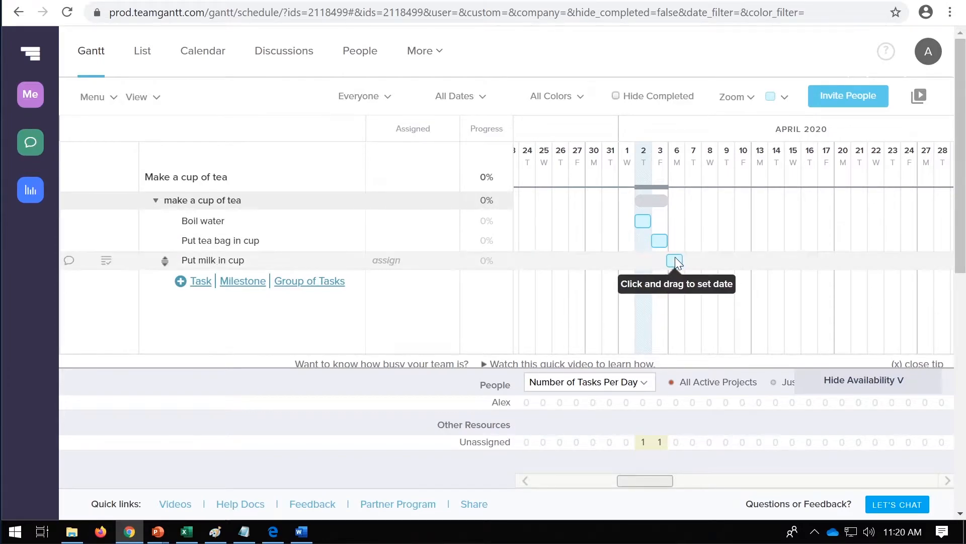
{"action": "left_click", "coordinate": [675, 257]}
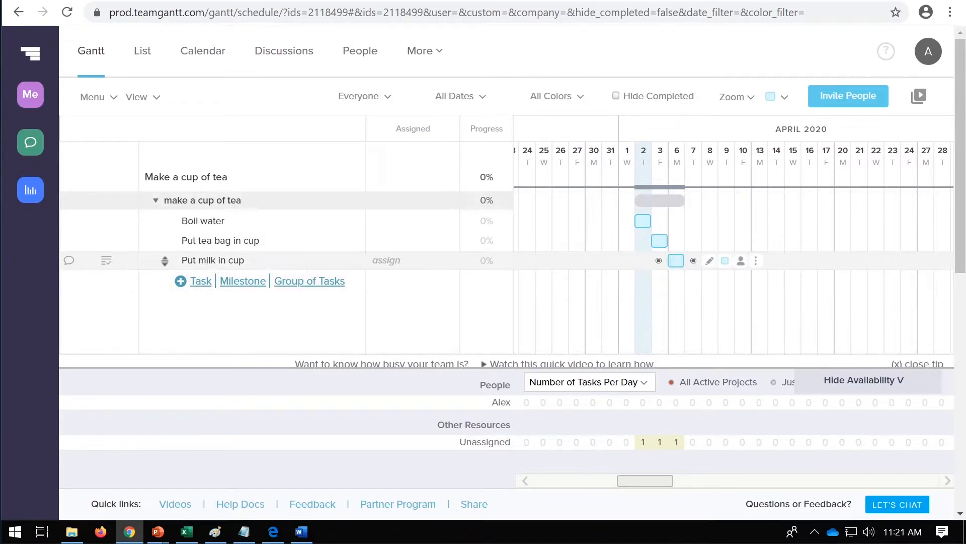
Step: Extend the "Put milk in cup" bar through April 8 and add a milestone named "Drink tea" below that task
{"action": "left_click_drag", "start_coordinate": [683, 260], "coordinate": [729, 354]}
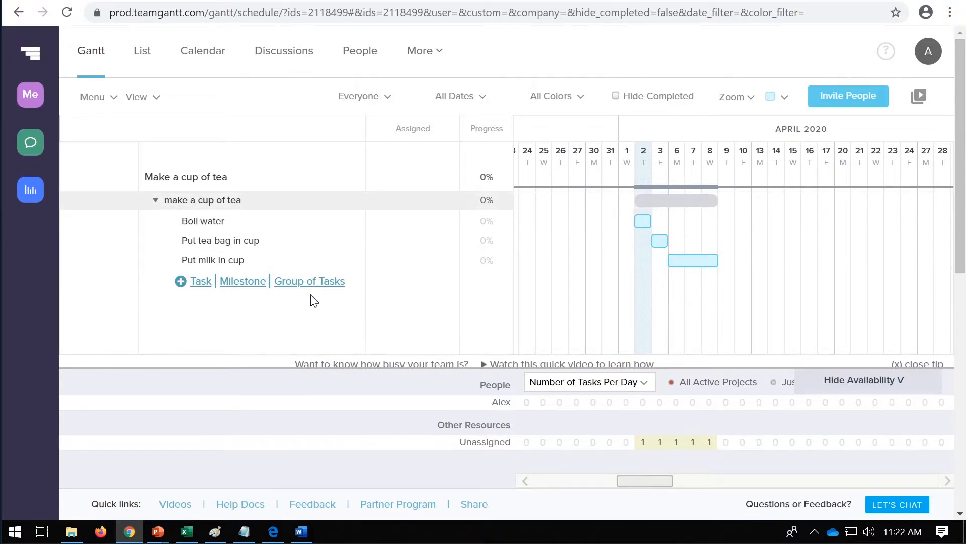
{"action": "left_click", "coordinate": [248, 285]}
{"action": "type", "text": "Drink"}
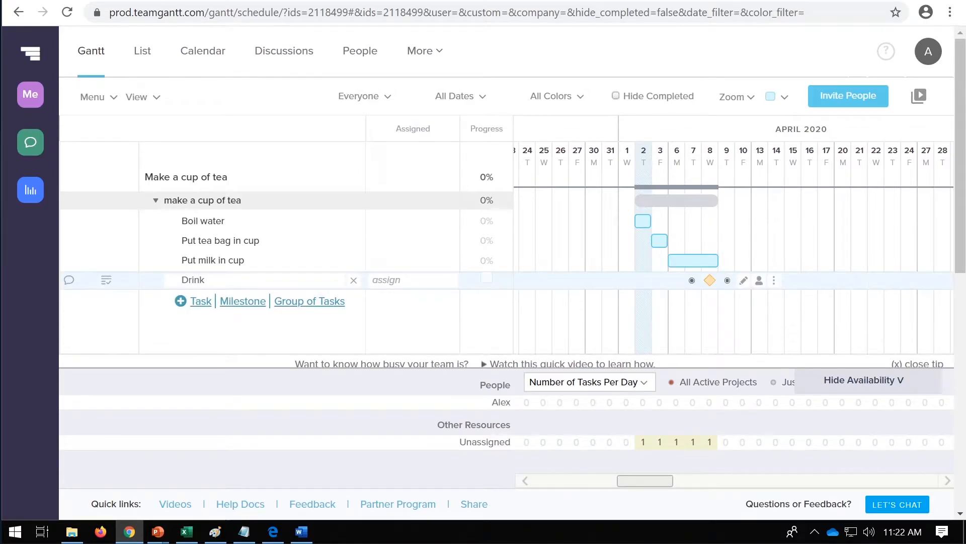
{"action": "type", "text": " tea"}
{"action": "key", "text": "Return"}
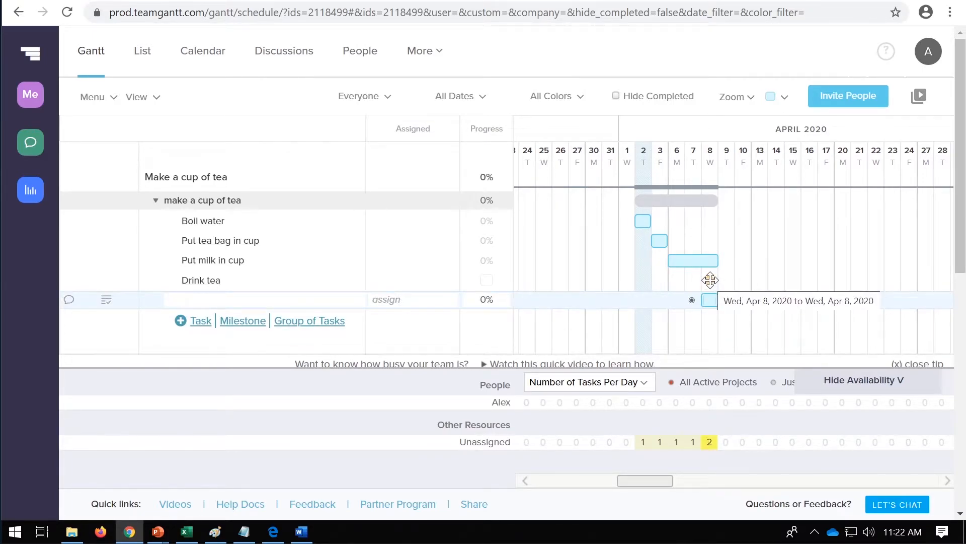
{"action": "left_click", "coordinate": [408, 354]}
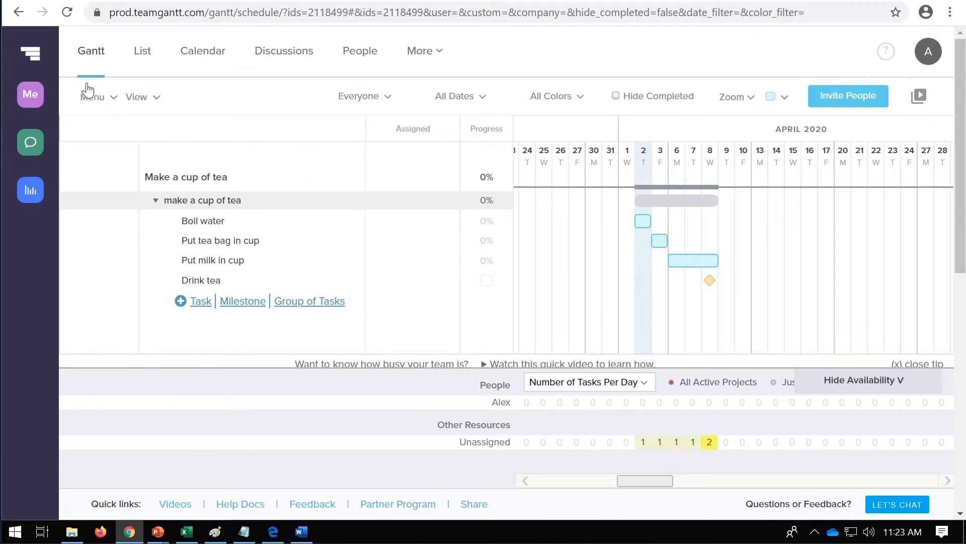
Step: Open the list of active projects and try to start a new project
{"action": "left_click", "coordinate": [34, 65]}
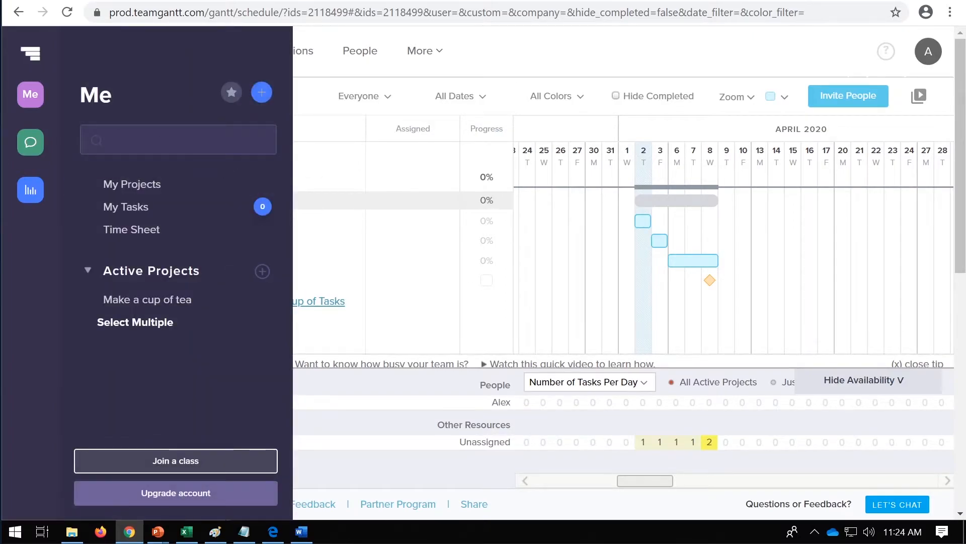
{"action": "left_click", "coordinate": [139, 196]}
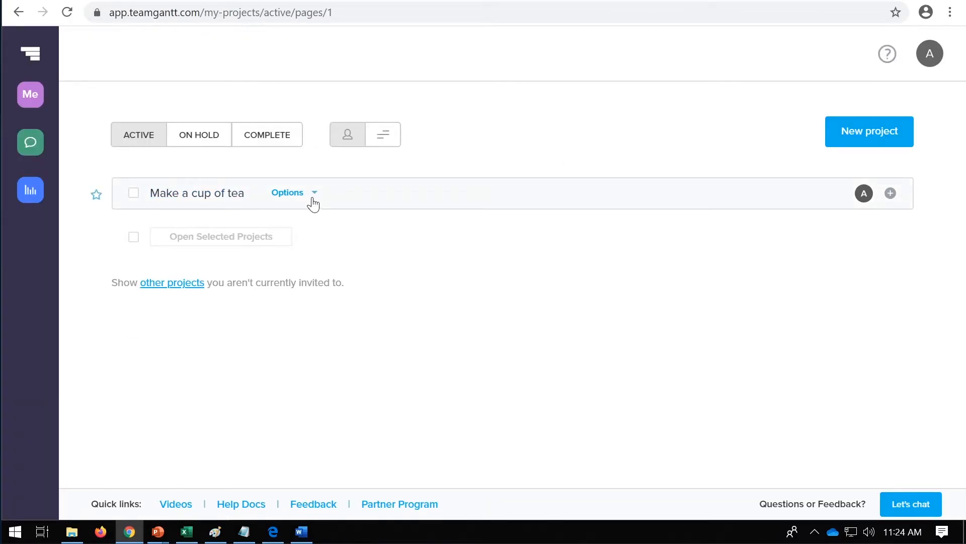
{"action": "left_click", "coordinate": [890, 132]}
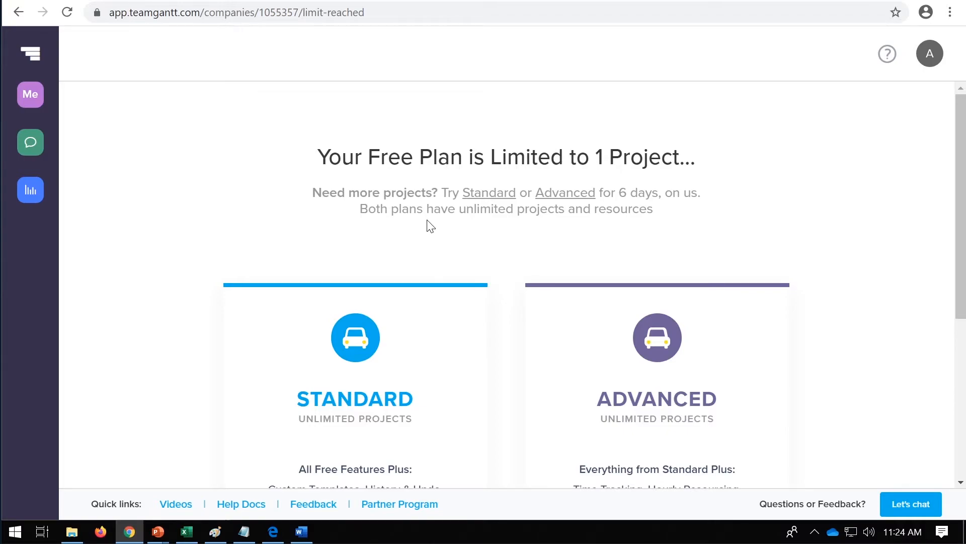
{"action": "left_click", "coordinate": [36, 57]}
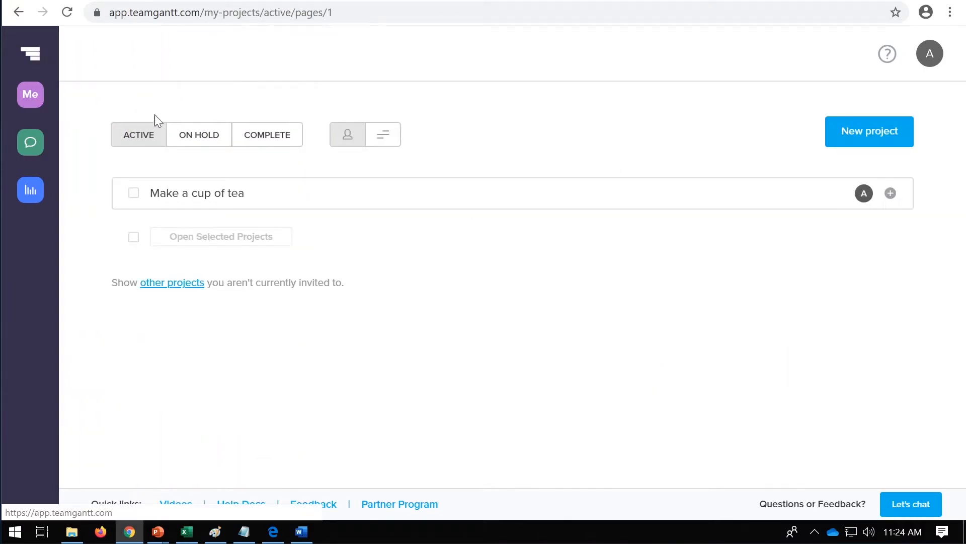
Step: Delete the "Make a cup of tea" project from the active projects
{"action": "left_click", "coordinate": [292, 194]}
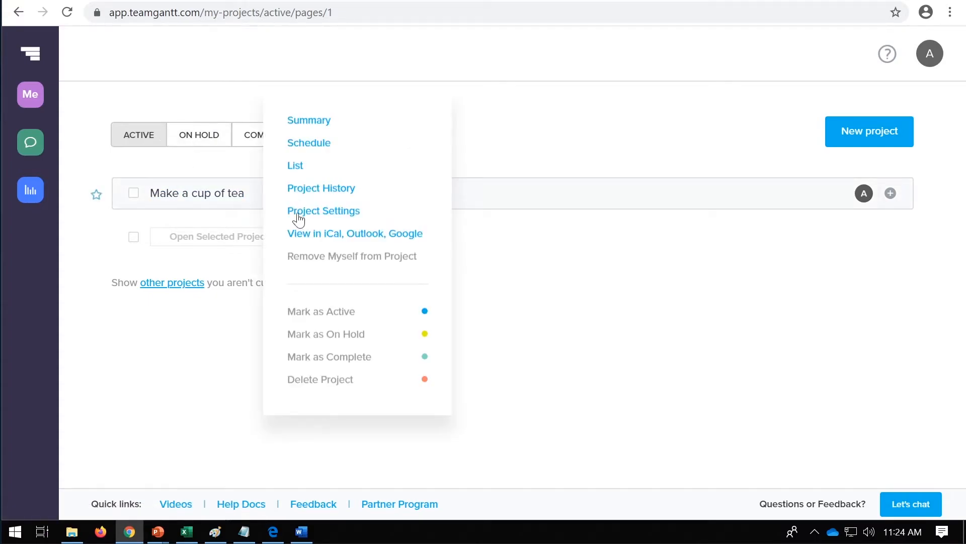
{"action": "left_click", "coordinate": [335, 390]}
{"action": "left_click", "coordinate": [563, 112]}
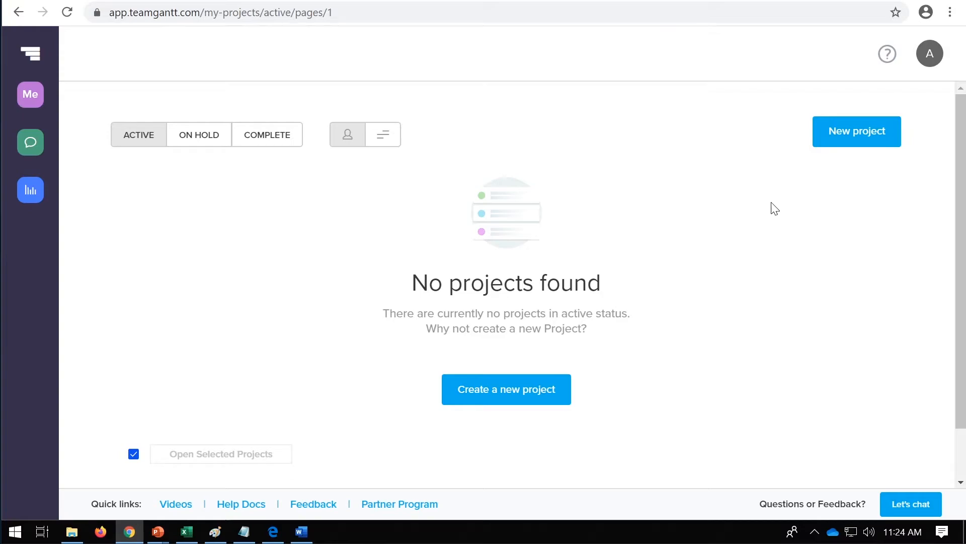
Step: Start a new project and name it "Building a website"
{"action": "left_click", "coordinate": [861, 132]}
{"action": "type", "text": "WEb"}
{"action": "key", "text": "BackSpace"}
{"action": "key", "text": "BackSpace"}
{"action": "type", "text": "ebsite"}
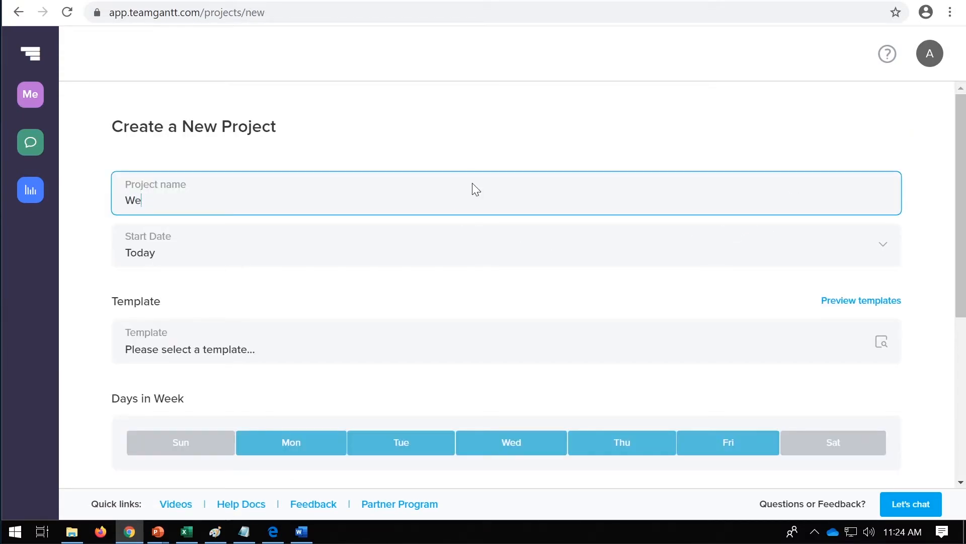
{"action": "key", "text": "BackSpace"}
{"action": "key", "text": "BackSpace"}
{"action": "key", "text": "BackSpace"}
{"action": "key", "text": "BackSpace"}
{"action": "key", "text": "BackSpace"}
{"action": "key", "text": "BackSpace"}
{"action": "key", "text": "BackSpace"}
{"action": "key", "text": "BackSpace"}
{"action": "type", "text": "Building a website"}
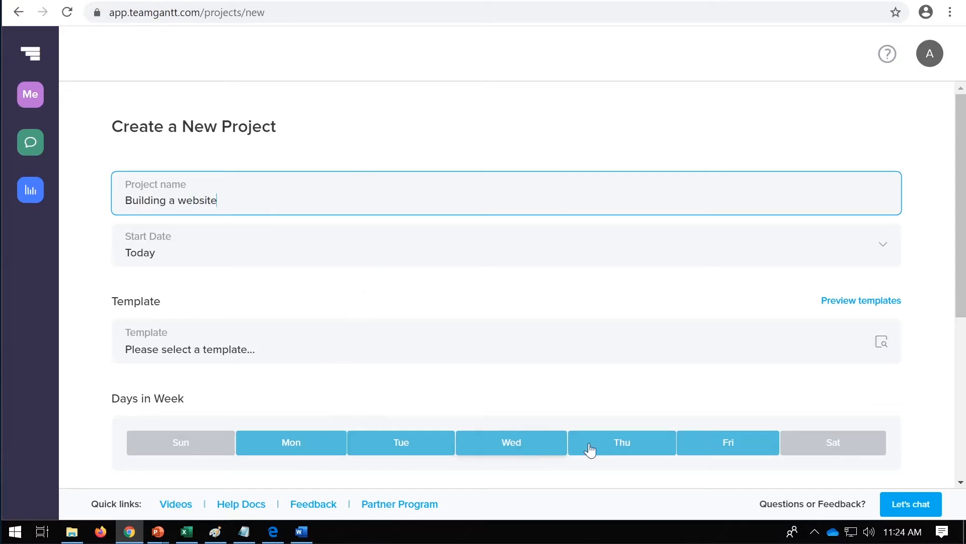
Step: Create the project with the remaining default settings and continue past the welcome video to its Gantt chart
{"action": "scroll", "coordinate": [680, 369], "scroll_direction": "down", "scroll_amount": 2}
{"action": "left_click", "coordinate": [548, 477]}
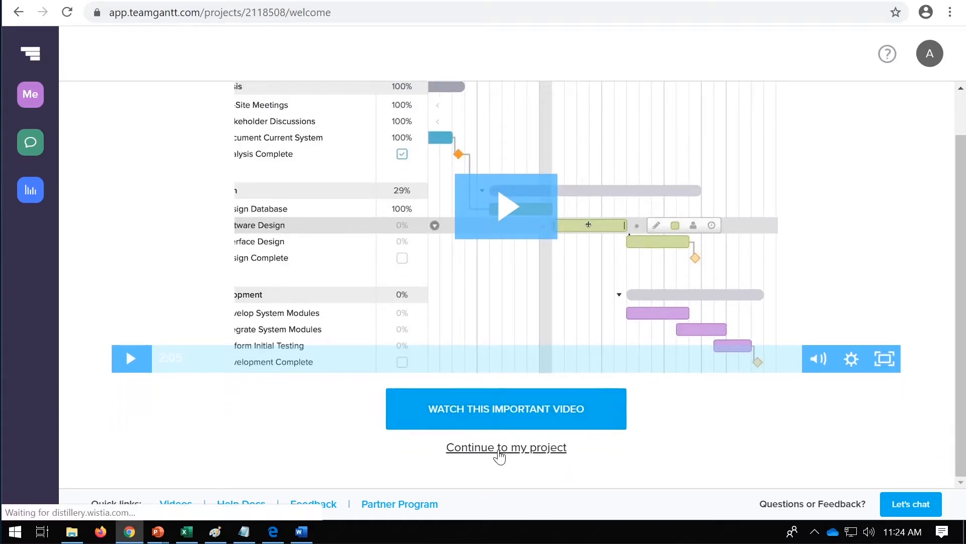
{"action": "left_click", "coordinate": [500, 447]}
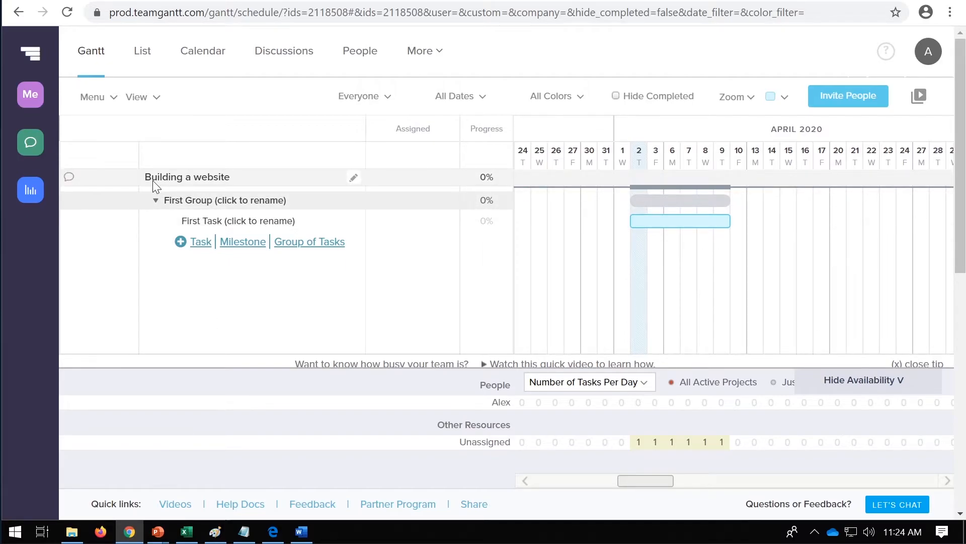
Step: Rename the placeholder first task group as "Analysis"
{"action": "left_click", "coordinate": [217, 200]}
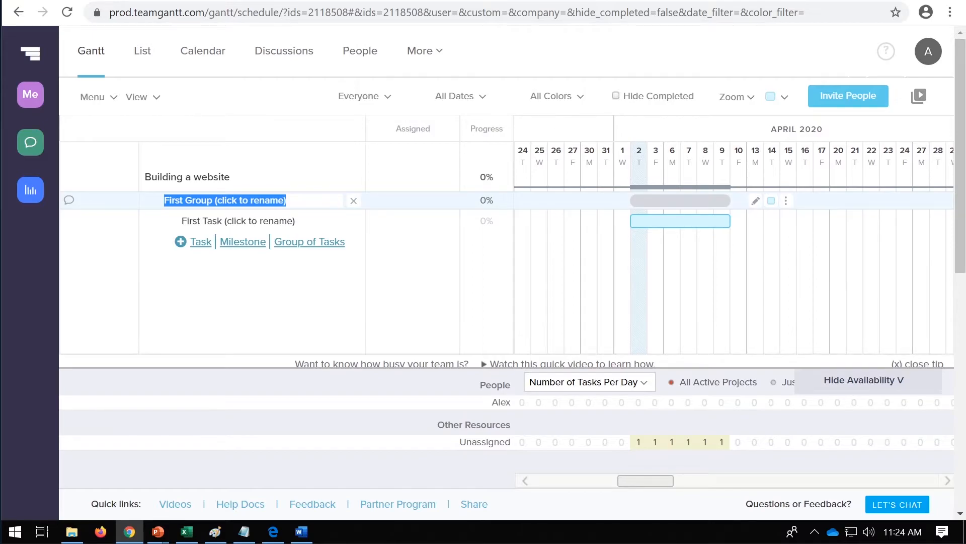
{"action": "type", "text": "Analysis"}
{"action": "key", "text": "Return"}
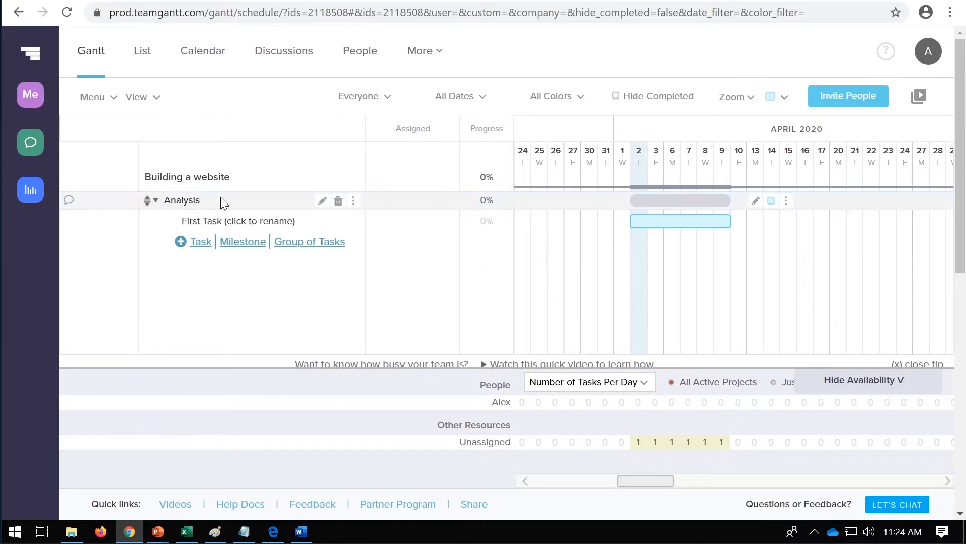
Step: Add a task group named "Design" below the Analysis group
{"action": "left_click", "coordinate": [309, 245]}
{"action": "type", "text": "Design"}
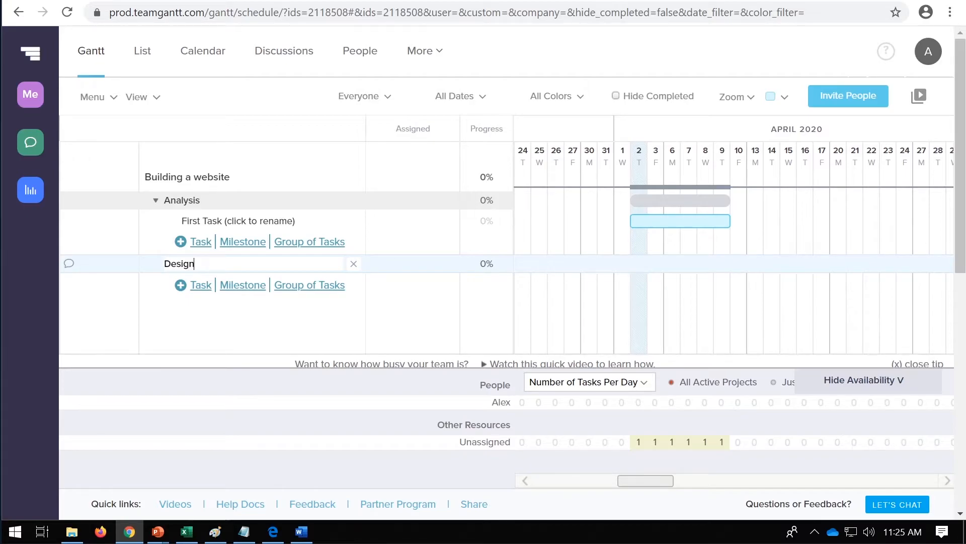
{"action": "key", "text": "Return"}
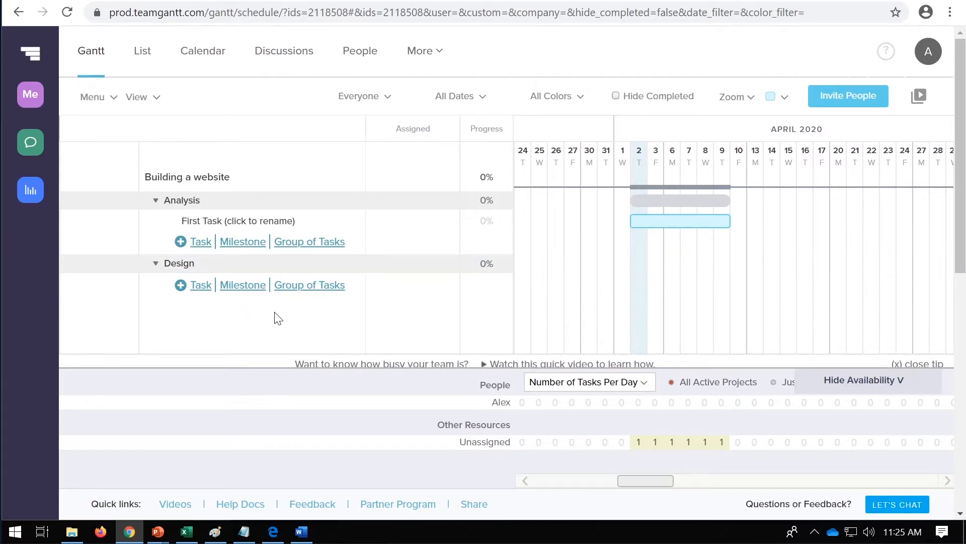
Step: Add a task group named "Development" below the Design group
{"action": "scroll", "coordinate": [309, 292], "scroll_direction": "down", "scroll_amount": 2}
{"action": "scroll", "coordinate": [310, 291], "scroll_direction": "up", "scroll_amount": 2}
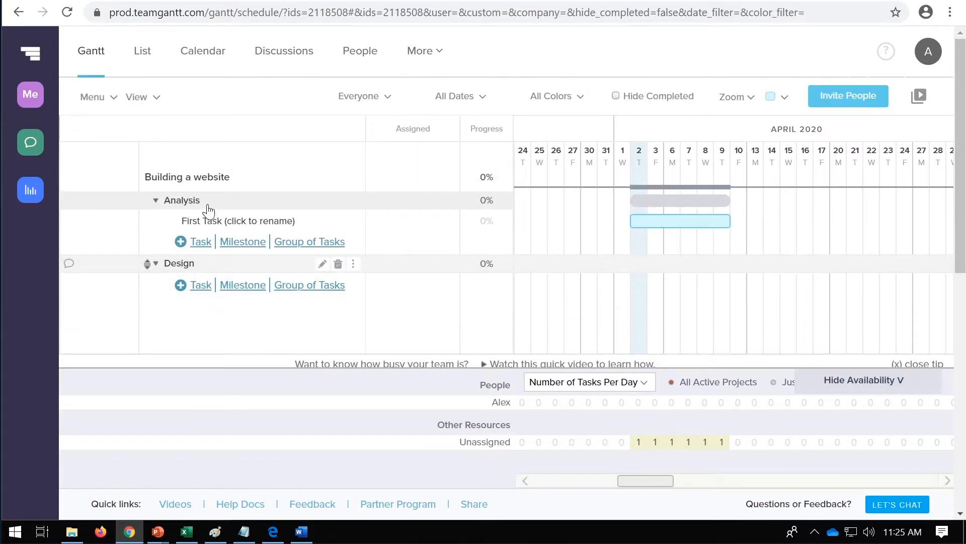
{"action": "scroll", "coordinate": [194, 208], "scroll_direction": "down", "scroll_amount": 2}
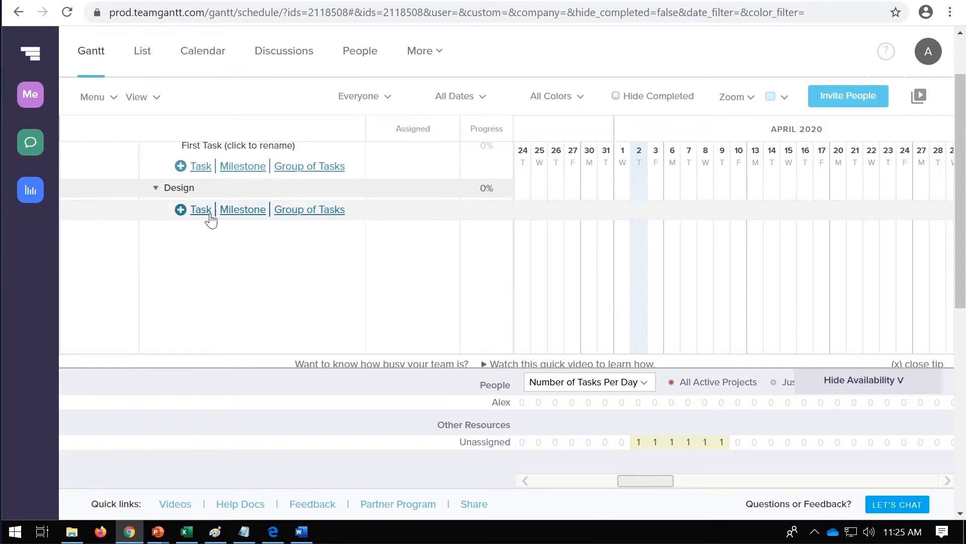
{"action": "left_click", "coordinate": [311, 209]}
{"action": "type", "text": "Development"}
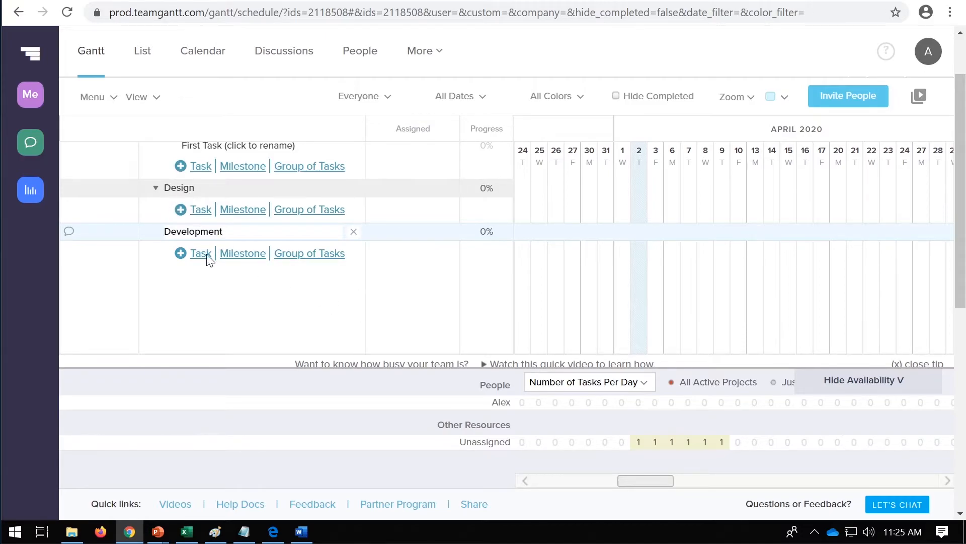
{"action": "left_click", "coordinate": [239, 310]}
Step: Add a task group named "Testing & Deploy" below the Development group
{"action": "scroll", "coordinate": [181, 247], "scroll_direction": "up", "scroll_amount": 2}
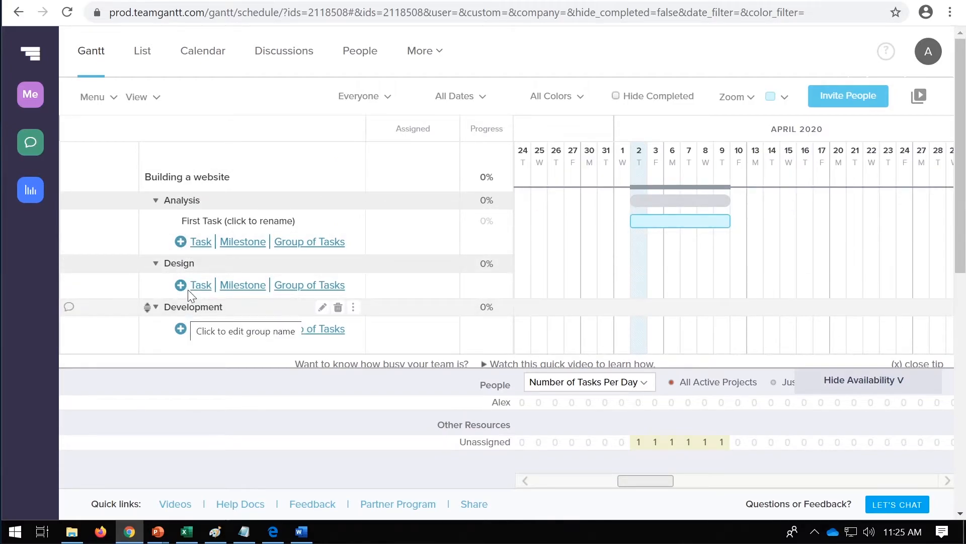
{"action": "scroll", "coordinate": [197, 271], "scroll_direction": "down", "scroll_amount": 2}
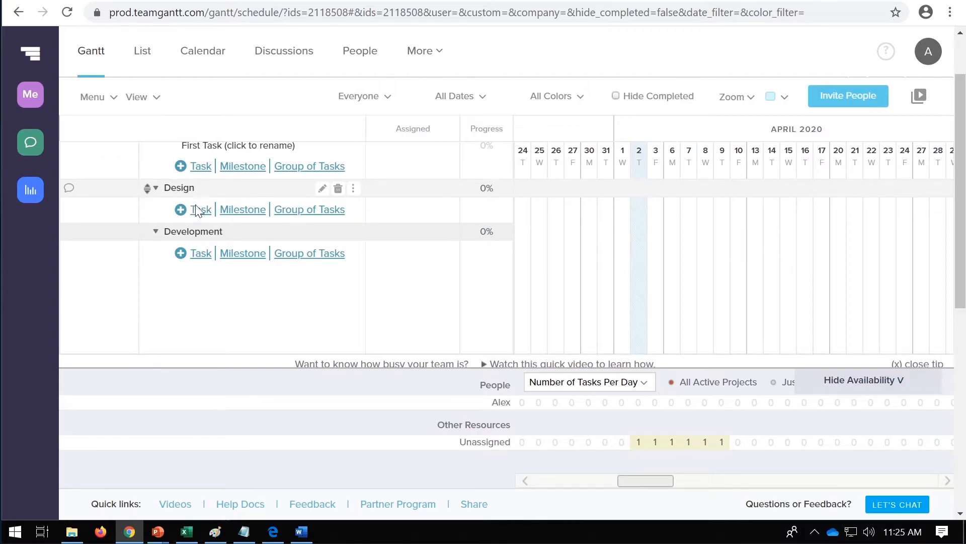
{"action": "left_click", "coordinate": [317, 257]}
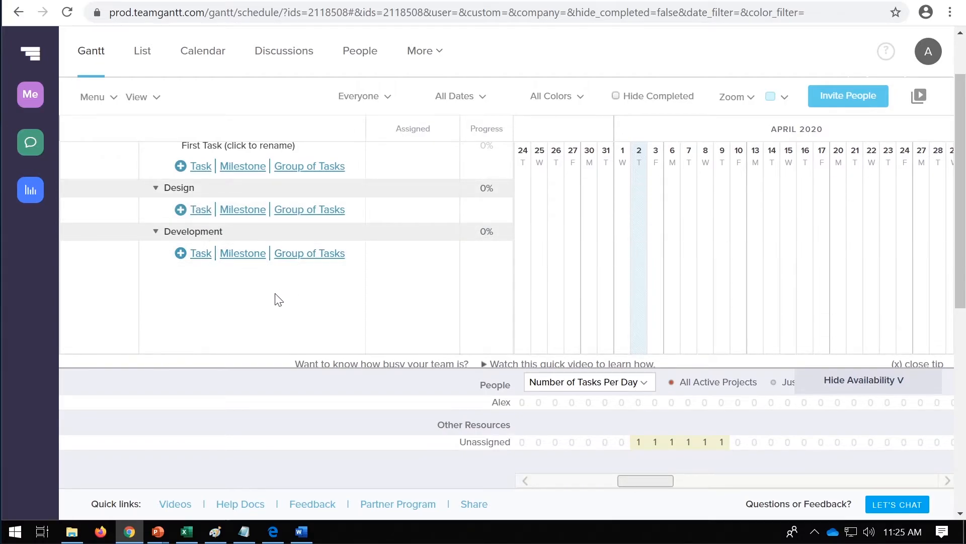
{"action": "type", "text": "Testing"}
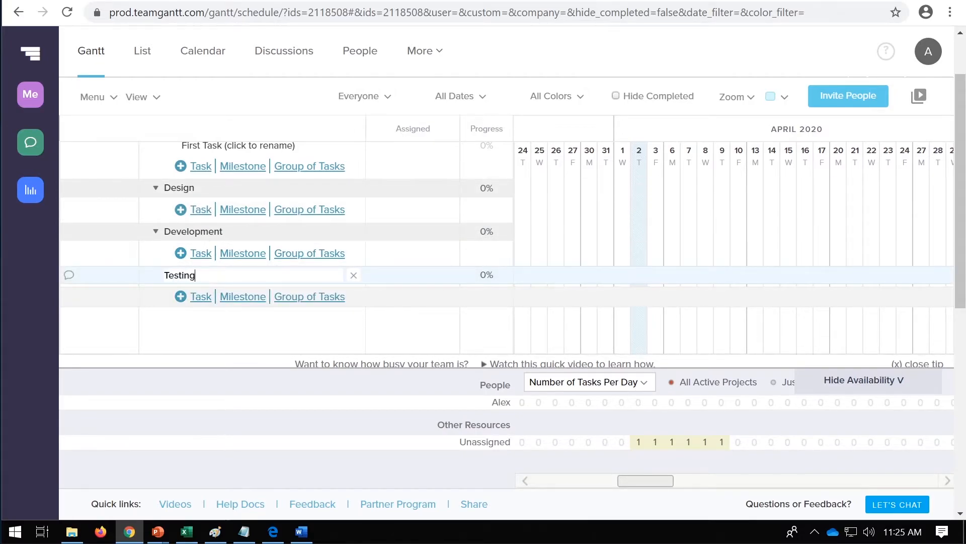
{"action": "type", "text": " & Deploy"}
{"action": "left_click", "coordinate": [274, 330]}
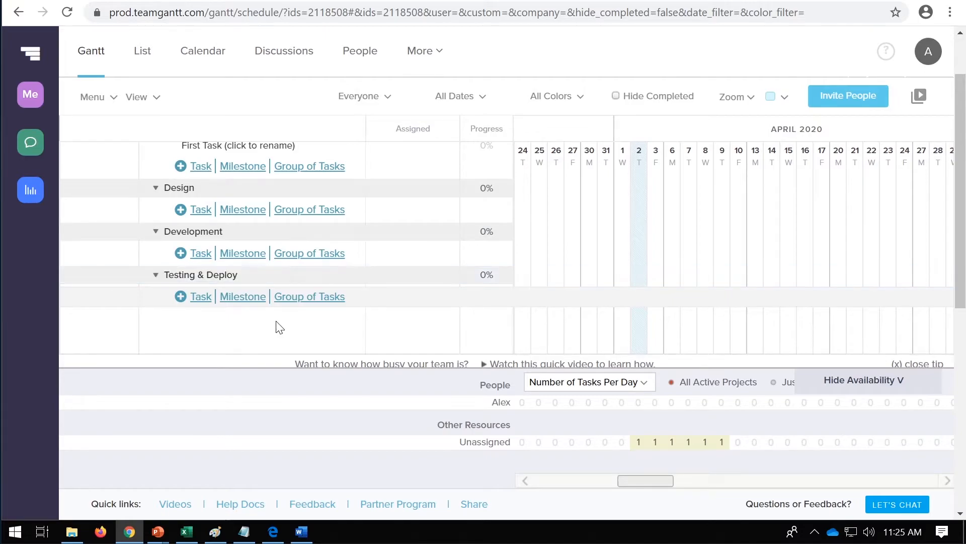
Step: Delete the placeholder first task from the Analysis group
{"action": "scroll", "coordinate": [281, 328], "scroll_direction": "up", "scroll_amount": 2}
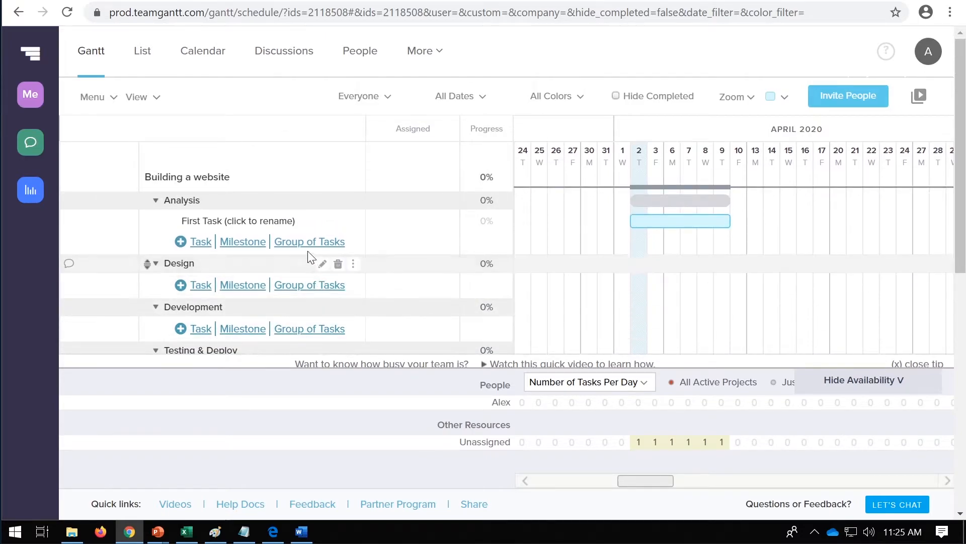
{"action": "left_click", "coordinate": [338, 222]}
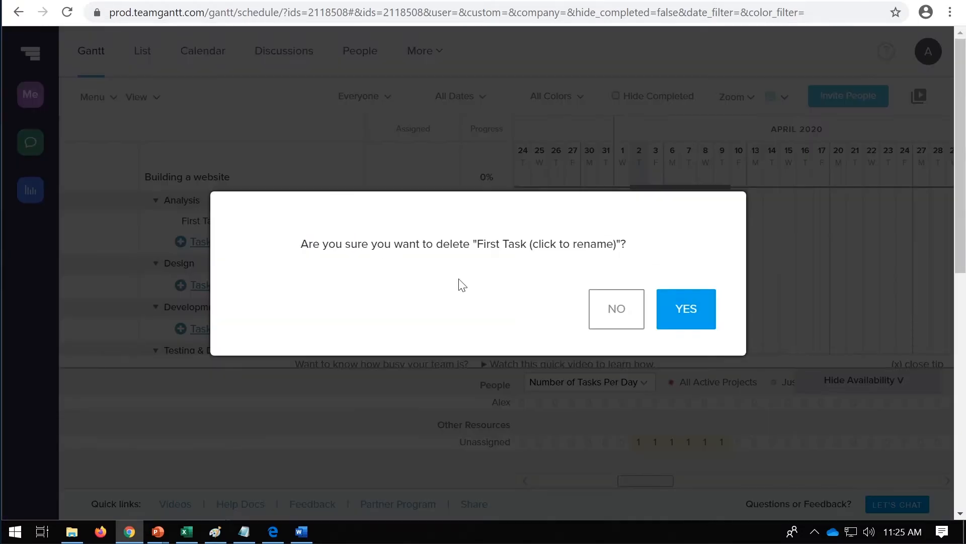
{"action": "left_click", "coordinate": [692, 309]}
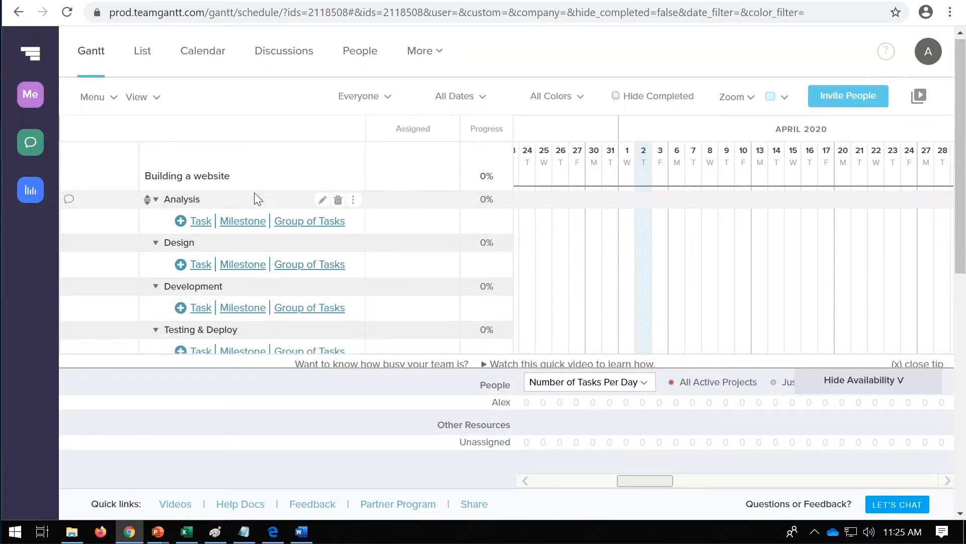
Step: Add two tasks named "task 1" and "task 2" to the Analysis group
{"action": "scroll", "coordinate": [276, 262], "scroll_direction": "down", "scroll_amount": 2}
{"action": "scroll", "coordinate": [281, 269], "scroll_direction": "up", "scroll_amount": 2}
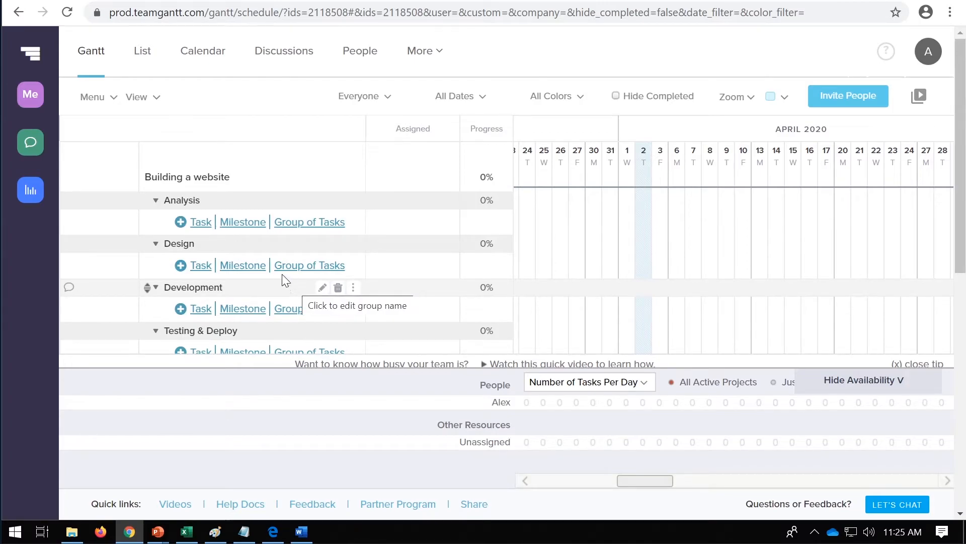
{"action": "left_click", "coordinate": [200, 222]}
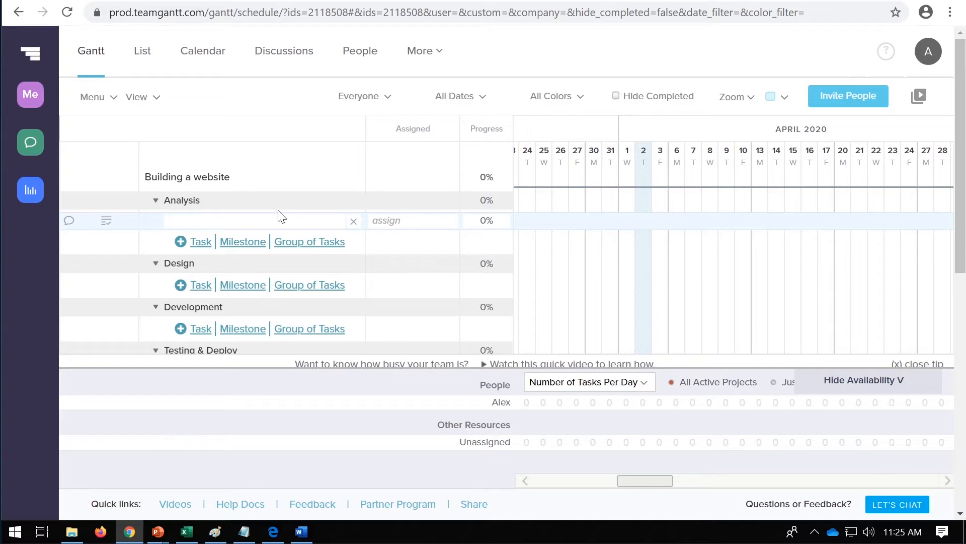
{"action": "key", "text": "Return"}
{"action": "type", "text": "Tas"}
{"action": "key", "text": "ctrl+a"}
{"action": "type", "text": "teast"}
{"action": "key", "text": "ctrl+a"}
{"action": "type", "text": "t"}
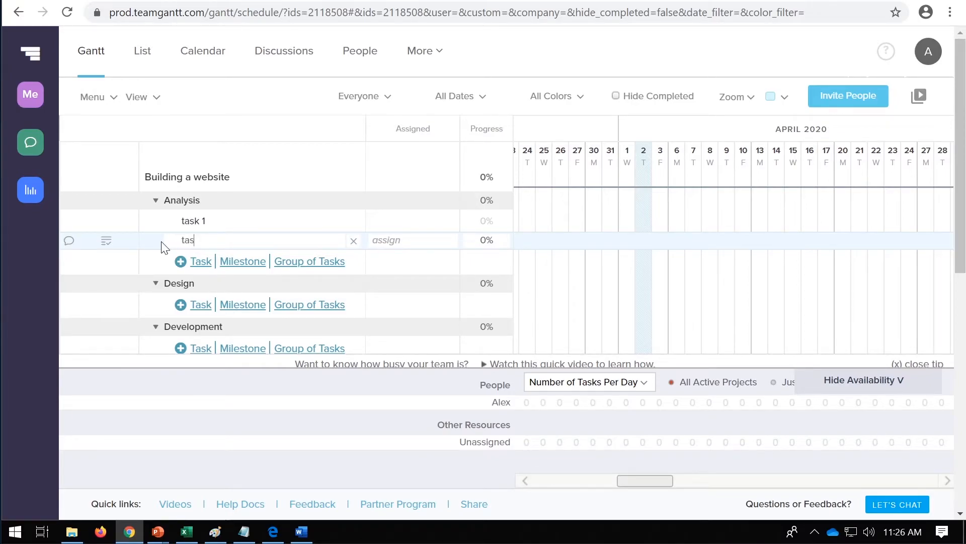
{"action": "type", "text": "ask 2"}
{"action": "left_click", "coordinate": [366, 268]}
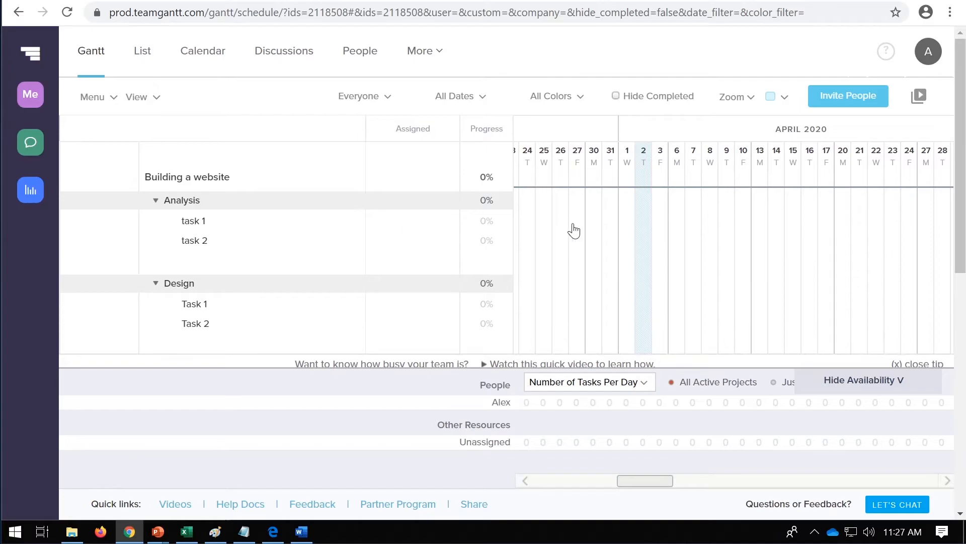
Step: Schedule the Analysis tasks "task 1" and "task 2" with bars running from April 2 to April 6
{"action": "left_click", "coordinate": [644, 222]}
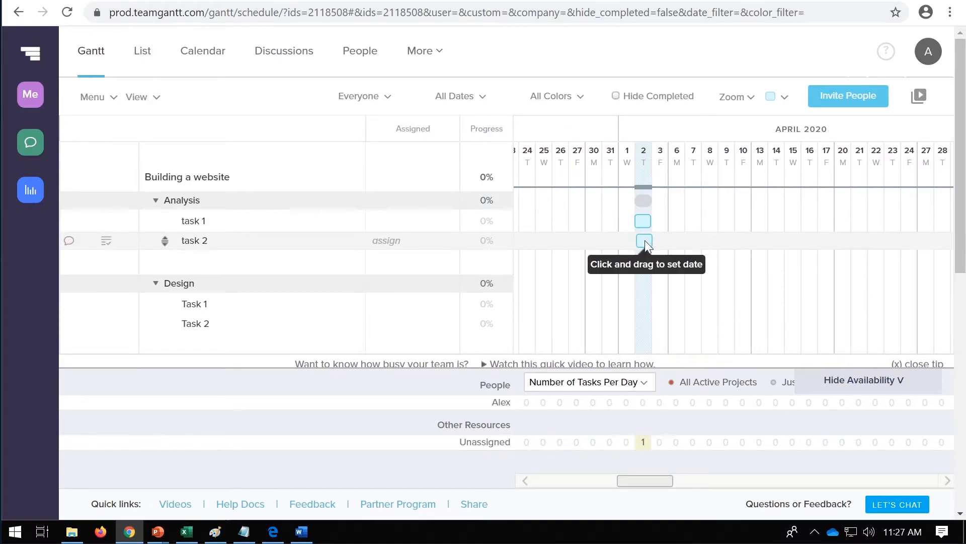
{"action": "left_click", "coordinate": [644, 240]}
{"action": "left_click_drag", "start_coordinate": [651, 222], "coordinate": [685, 240]}
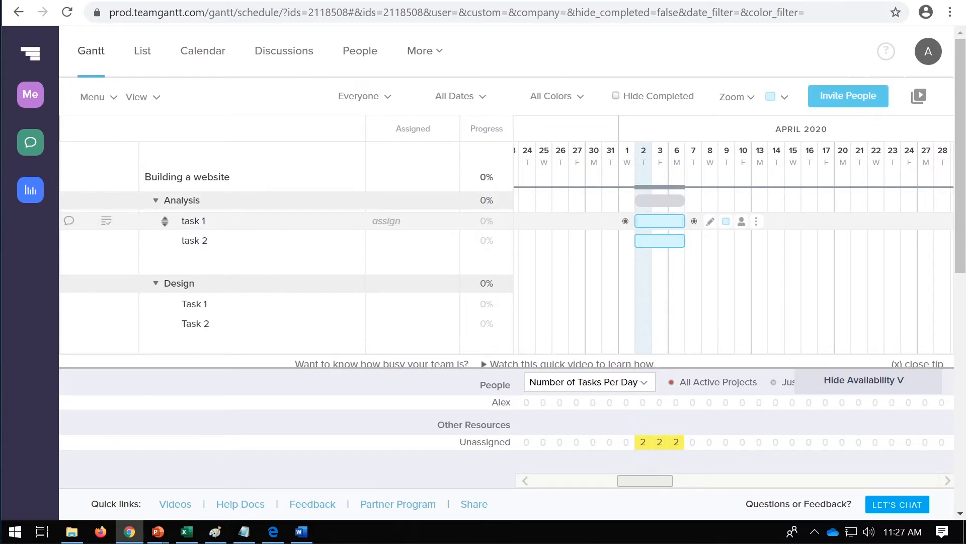
Step: Move the Analysis group's task 2 to April 6–8 and add a milestone named "Meeting" to that group
{"action": "mouse_move", "coordinate": [669, 240]}
{"action": "left_mouse_down"}
{"action": "mouse_move", "coordinate": [705, 240]}
{"action": "mouse_move", "coordinate": [676, 224]}
{"action": "left_mouse_up"}
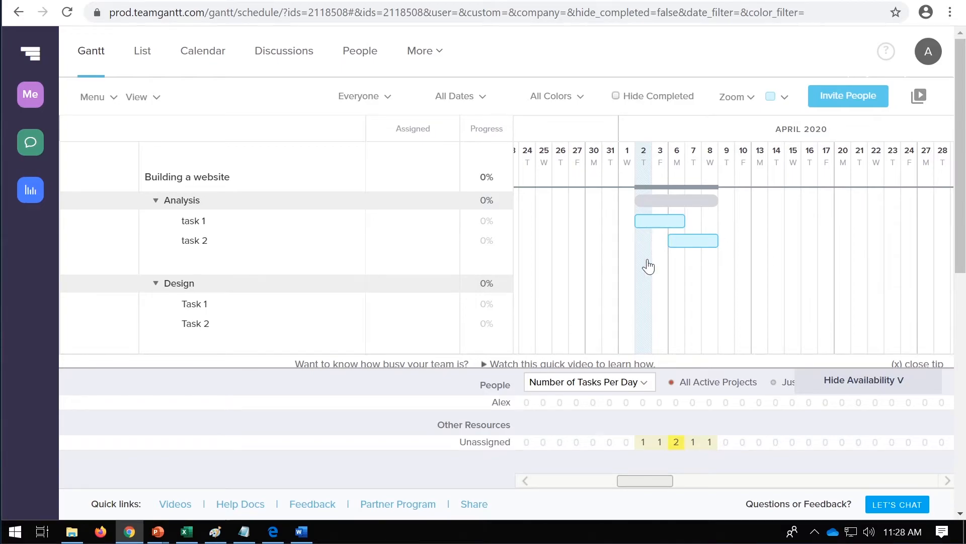
{"action": "mouse_move", "coordinate": [197, 261]}
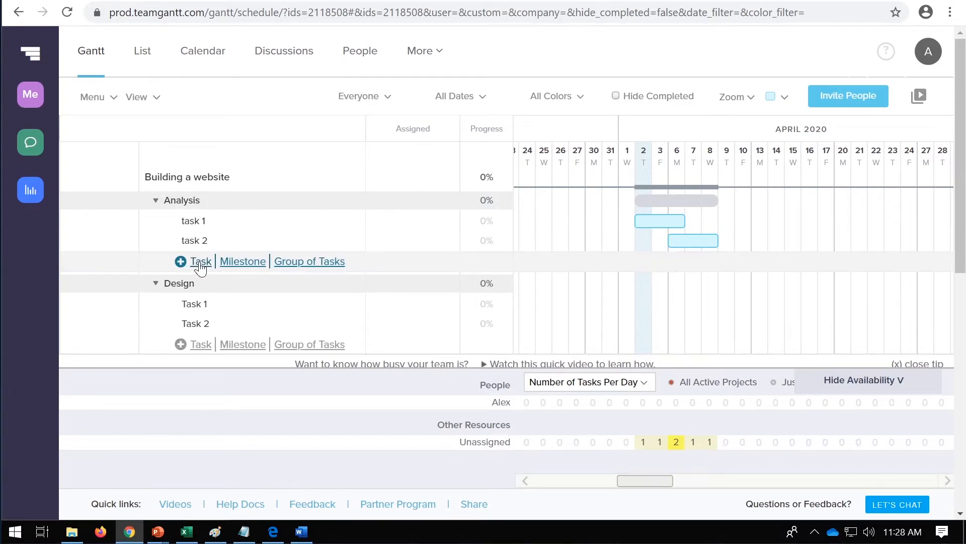
{"action": "left_click", "coordinate": [226, 262]}
{"action": "type", "text": "M"}
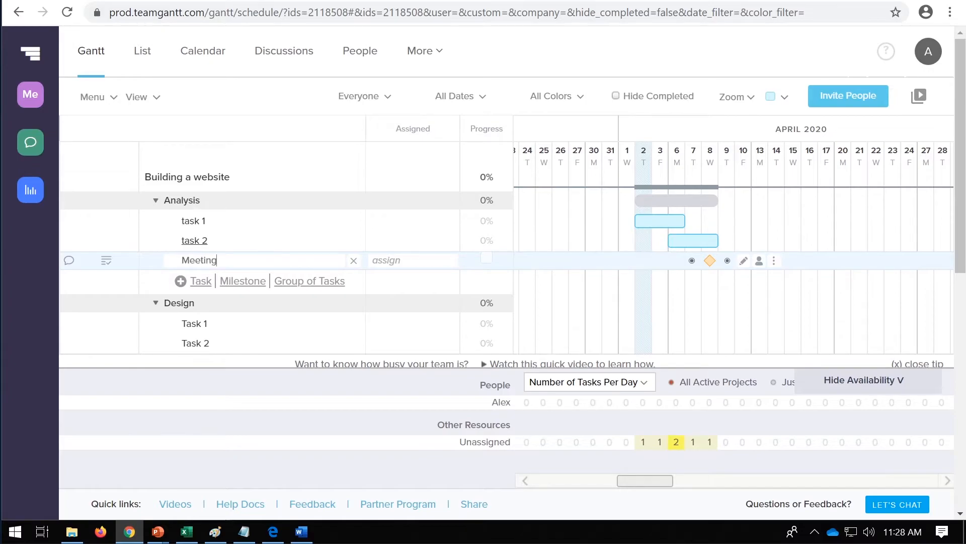
{"action": "type", "text": "eeting"}
{"action": "key", "text": "Return"}
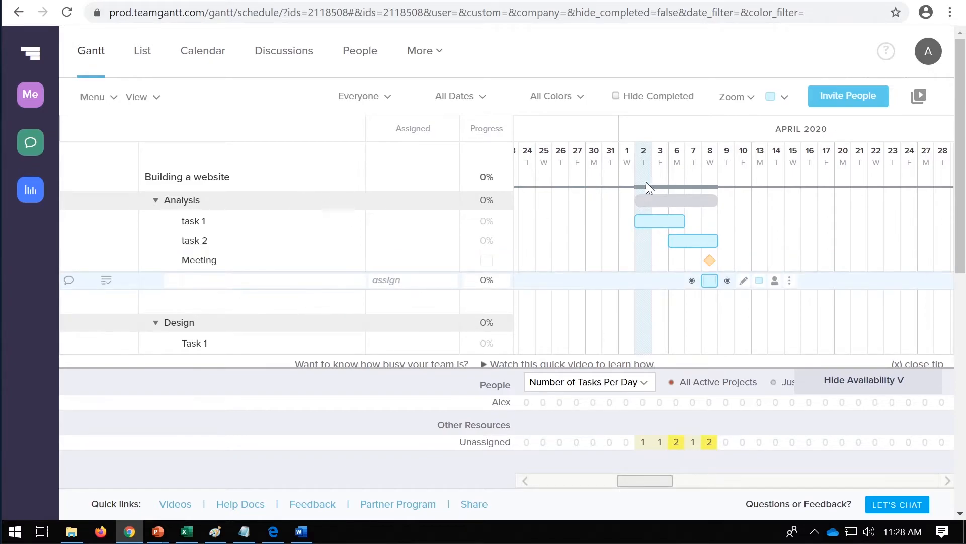
Step: Schedule the Design group's Task 1 and Task 2 with bars running from April 9 to April 13
{"action": "scroll", "coordinate": [800, 187], "scroll_direction": "down", "scroll_amount": 1}
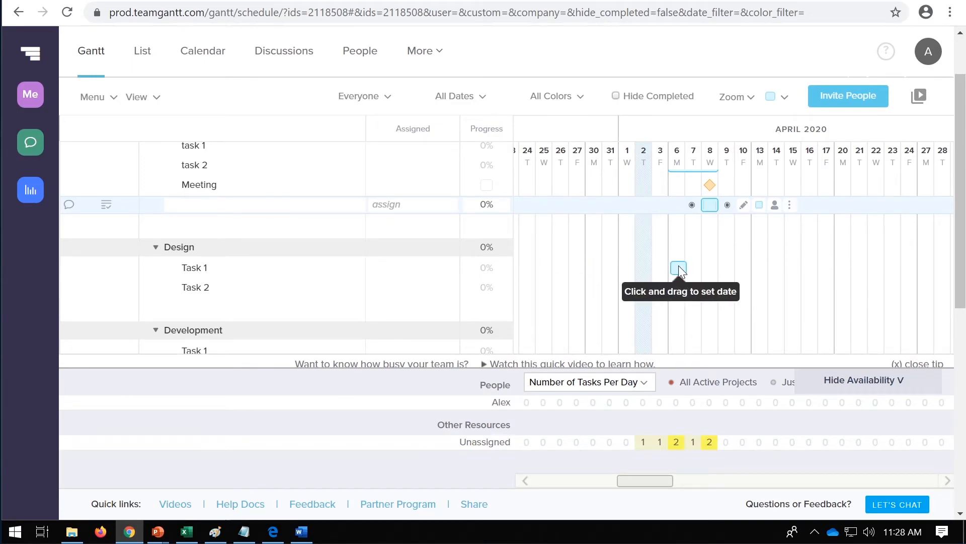
{"action": "left_click", "coordinate": [679, 267]}
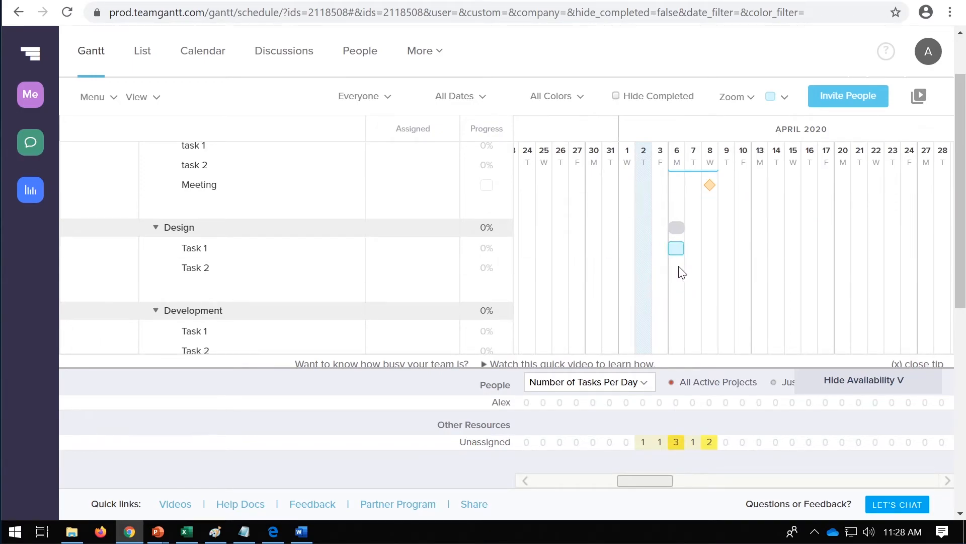
{"action": "left_click", "coordinate": [679, 268]}
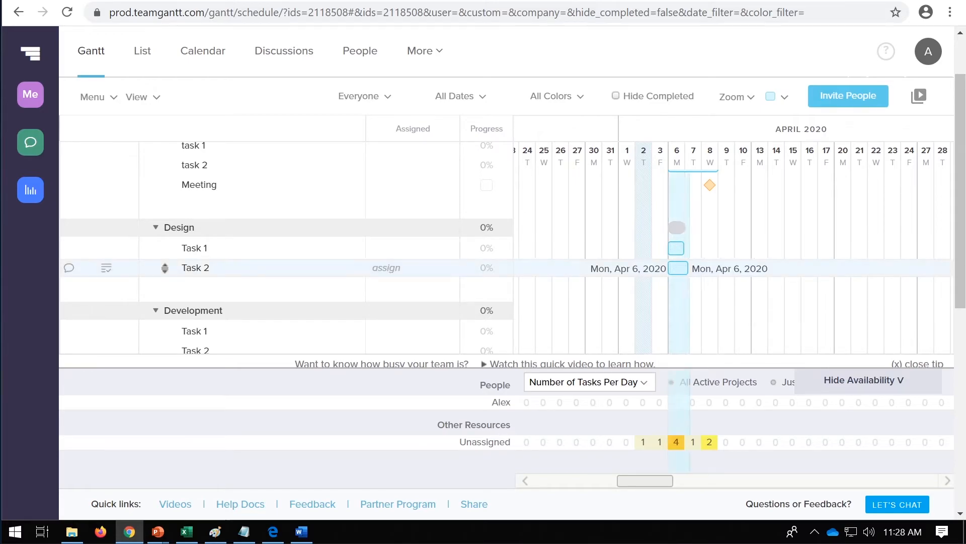
{"action": "left_click_drag", "start_coordinate": [688, 267], "coordinate": [718, 268]}
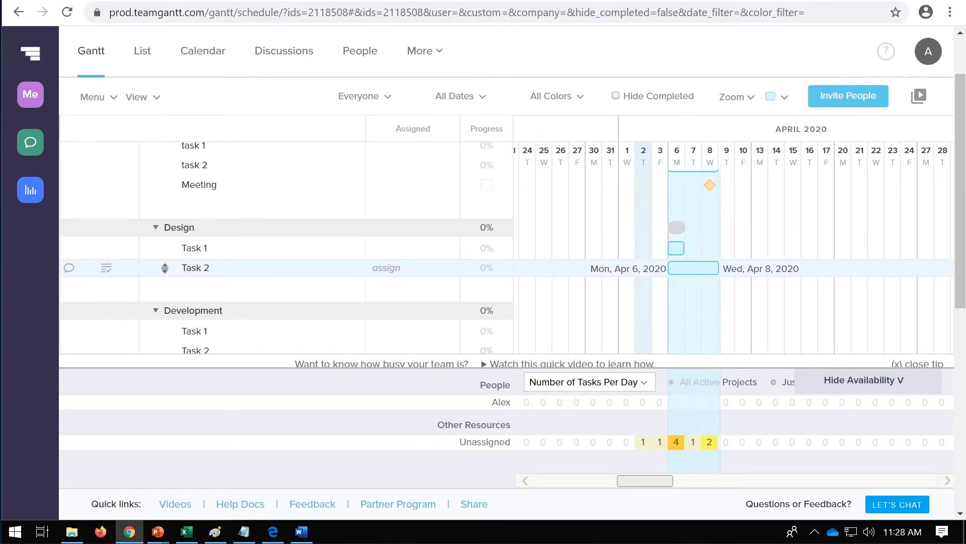
{"action": "scroll", "coordinate": [736, 258], "scroll_direction": "up", "scroll_amount": 1}
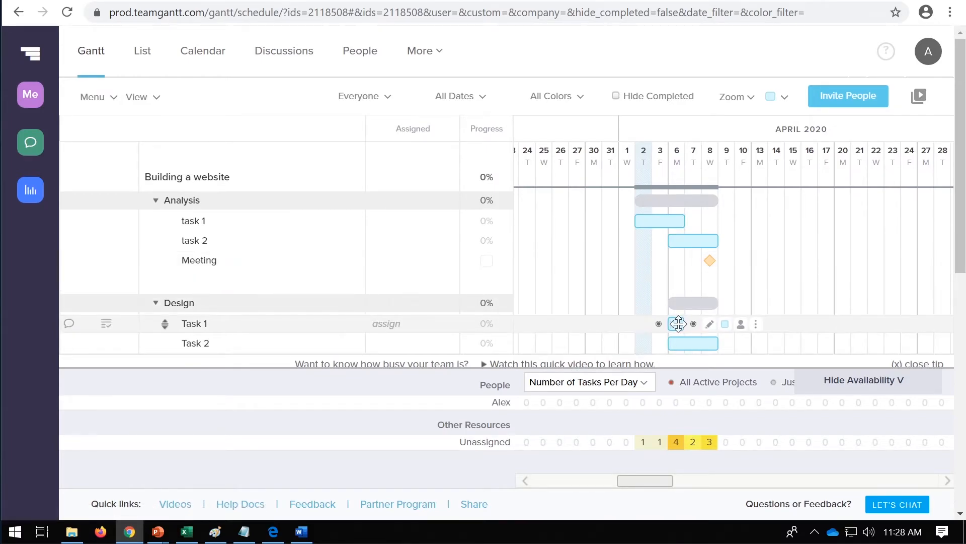
{"action": "left_click_drag", "start_coordinate": [683, 324], "coordinate": [727, 261]}
{"action": "left_click_drag", "start_coordinate": [699, 348], "coordinate": [749, 343]}
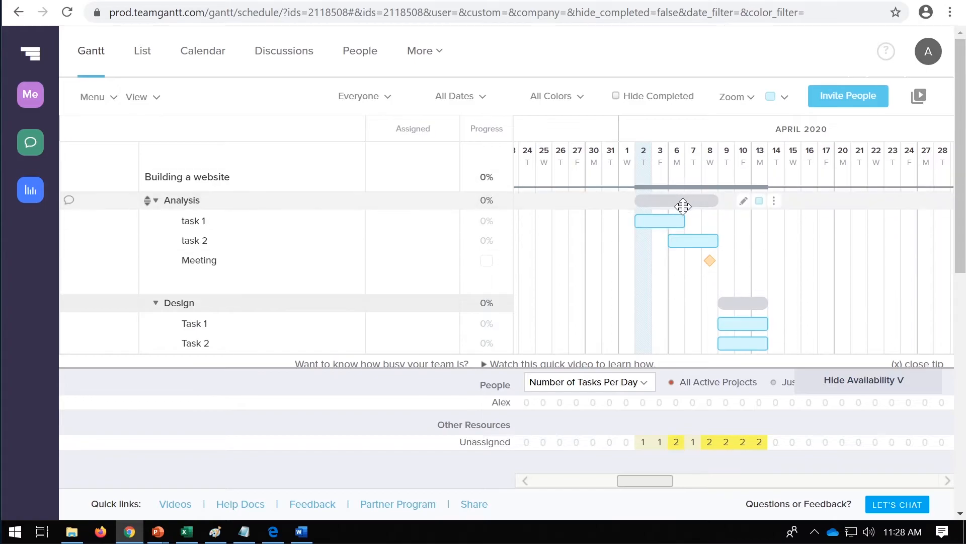
Step: Move the Design group's Task 2 to April 14–16, directly after Task 1
{"action": "scroll", "coordinate": [803, 279], "scroll_direction": "down", "scroll_amount": 1}
{"action": "scroll", "coordinate": [803, 283], "scroll_direction": "down", "scroll_amount": 3}
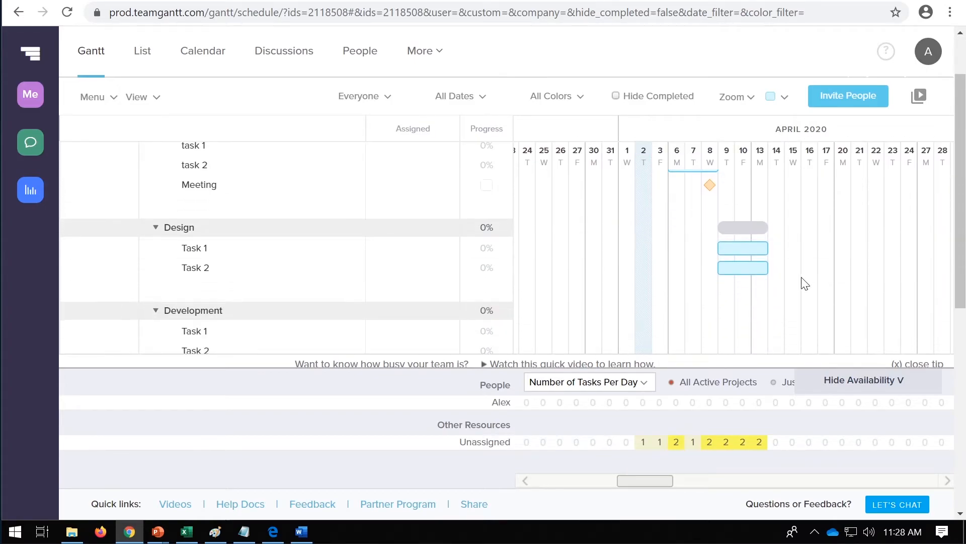
{"action": "left_click_drag", "start_coordinate": [742, 267], "coordinate": [801, 268]}
{"action": "scroll", "coordinate": [820, 261], "scroll_direction": "up", "scroll_amount": 3}
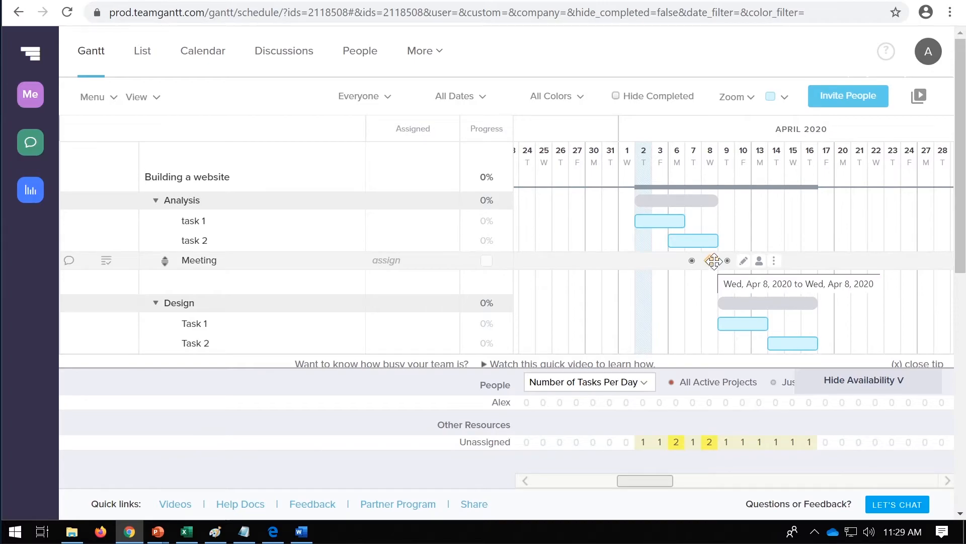
{"action": "scroll", "coordinate": [837, 234], "scroll_direction": "down", "scroll_amount": 2}
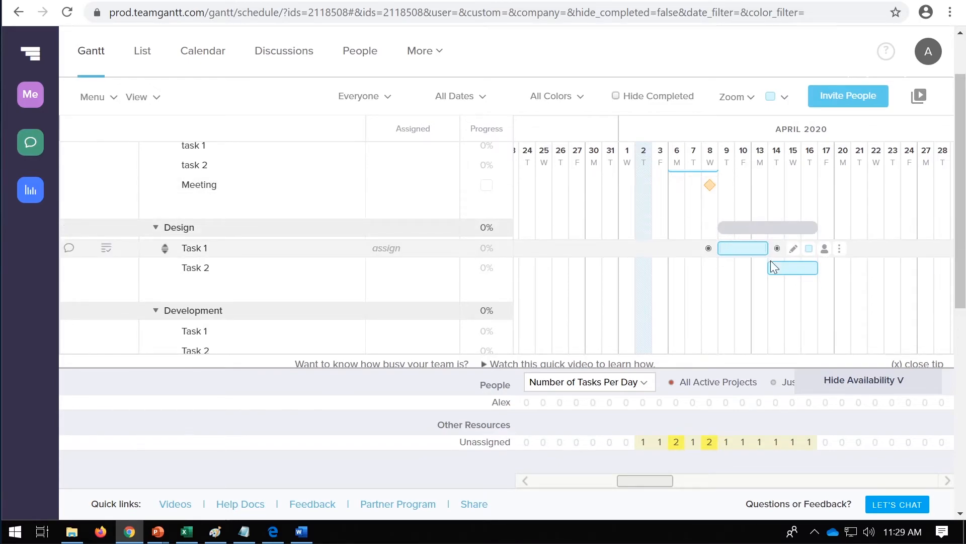
{"action": "scroll", "coordinate": [802, 273], "scroll_direction": "up", "scroll_amount": 2}
{"action": "scroll", "coordinate": [801, 273], "scroll_direction": "down", "scroll_amount": 2}
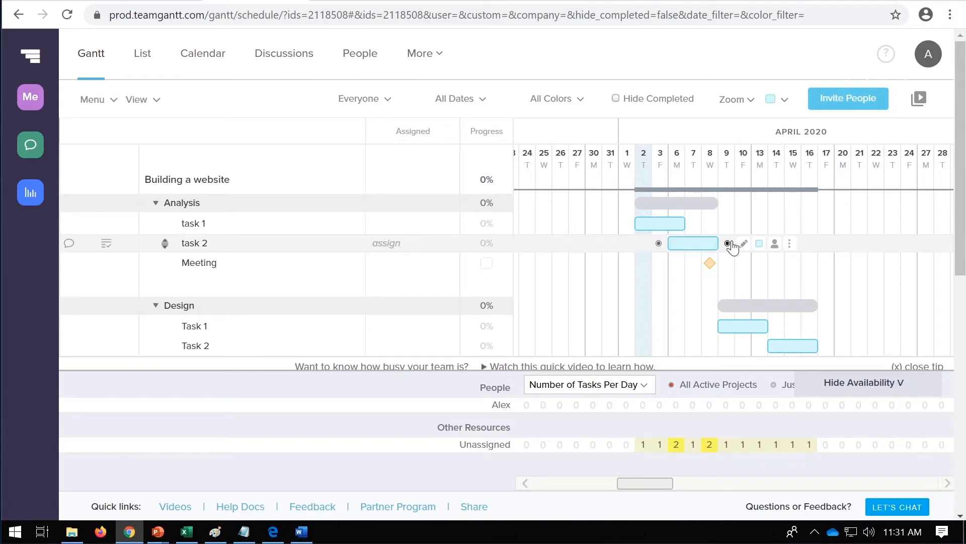
Step: Move the Analysis group's task 2 to April 9–13 and make it dependent on task 1
{"action": "left_click_drag", "start_coordinate": [696, 241], "coordinate": [746, 243]}
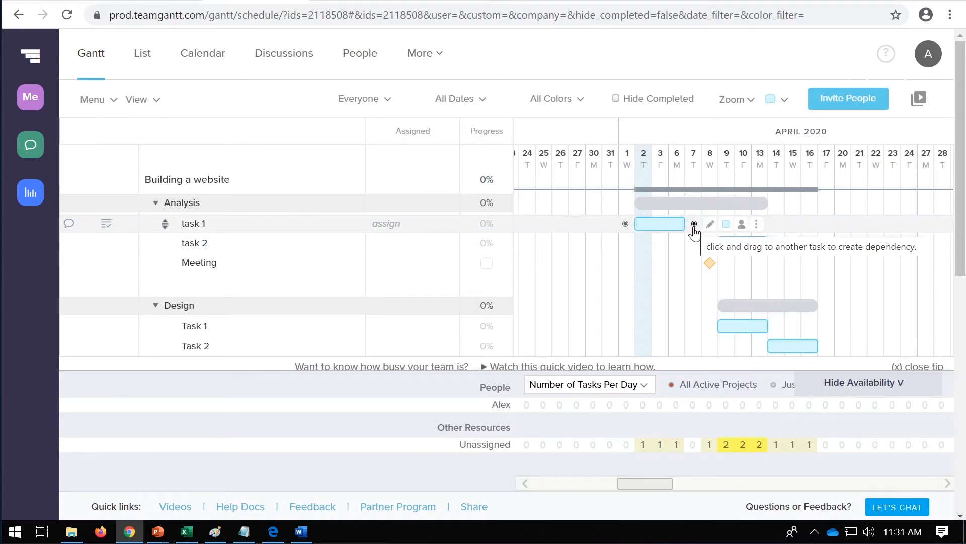
{"action": "left_click", "coordinate": [694, 224]}
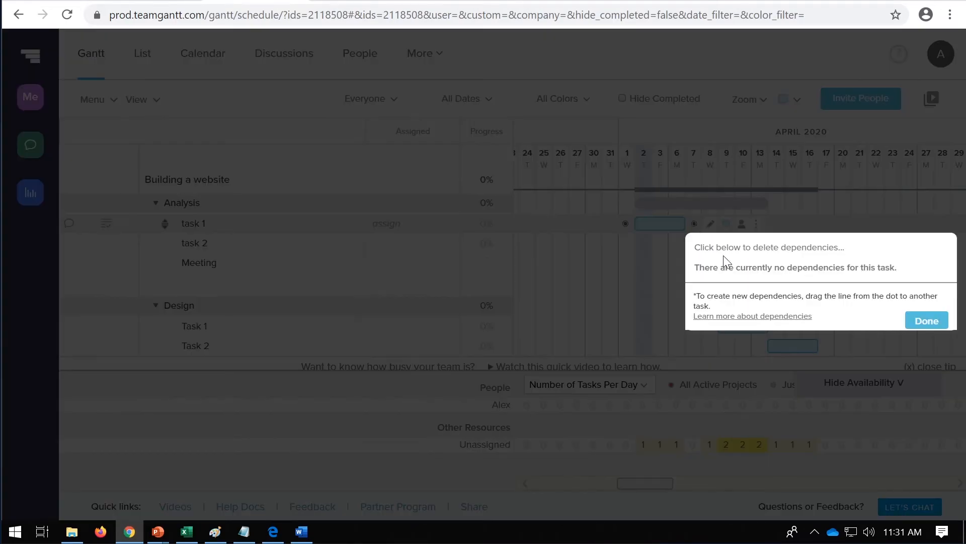
{"action": "left_click", "coordinate": [925, 320]}
{"action": "left_click_drag", "start_coordinate": [694, 223], "coordinate": [724, 244]}
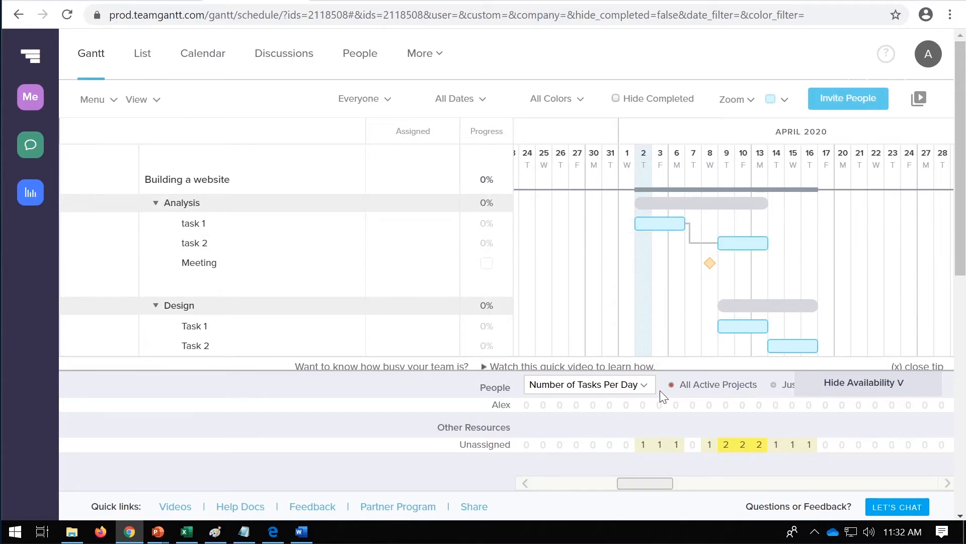
Step: Place the Analysis group's Meeting milestone on April 14 and make it dependent on task 2
{"action": "left_click_drag", "start_coordinate": [740, 242], "coordinate": [778, 262]}
{"action": "mouse_move", "coordinate": [740, 291]}
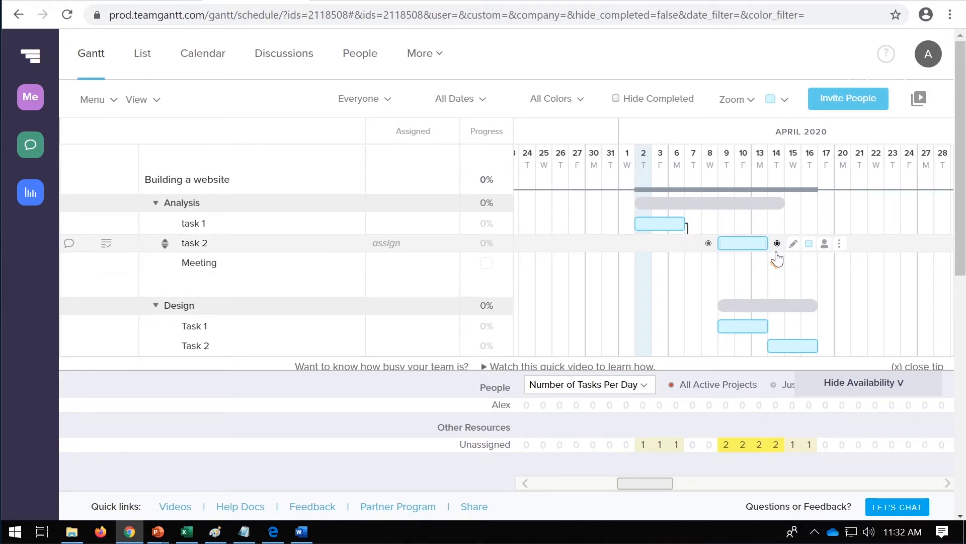
{"action": "left_click_drag", "start_coordinate": [777, 262], "coordinate": [789, 263]}
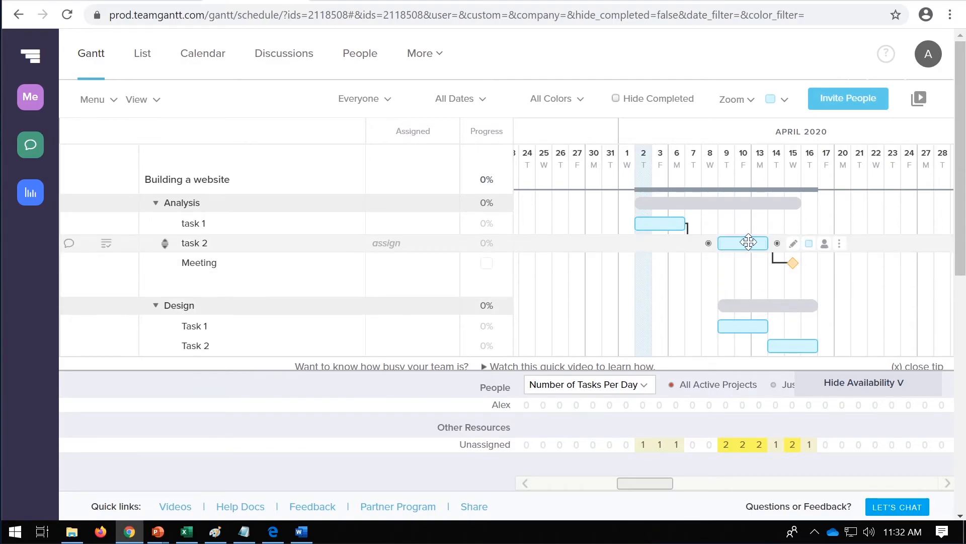
{"action": "mouse_move", "coordinate": [757, 240]}
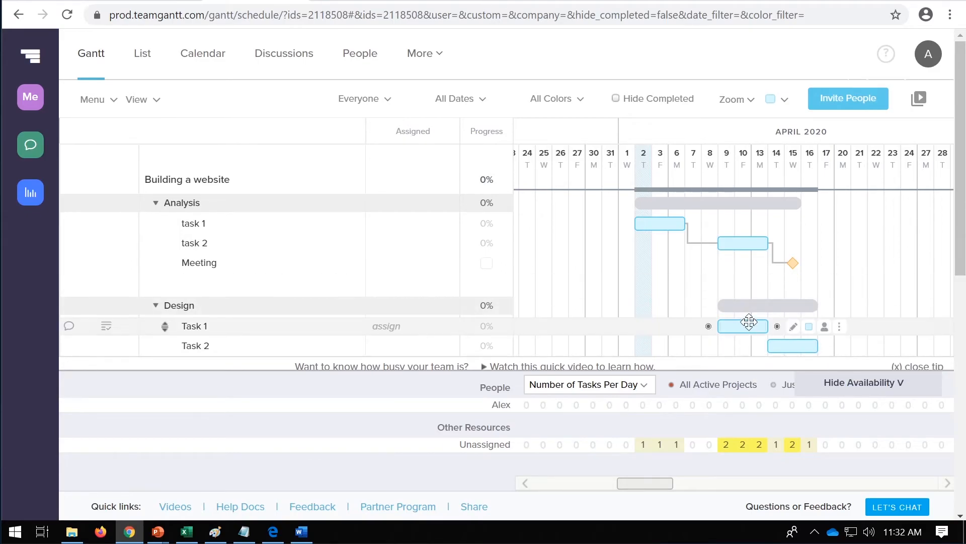
{"action": "left_click_drag", "start_coordinate": [793, 263], "coordinate": [779, 263]}
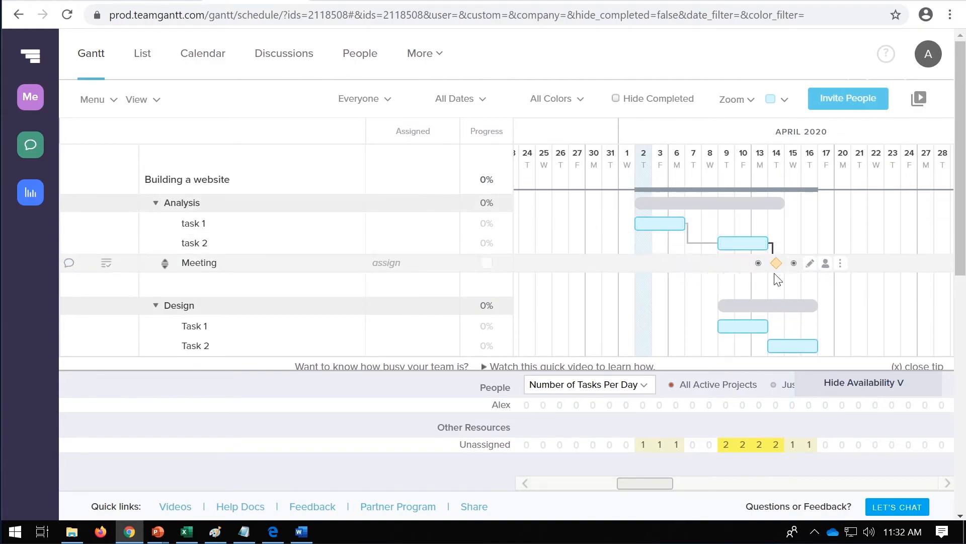
{"action": "mouse_move", "coordinate": [778, 263]}
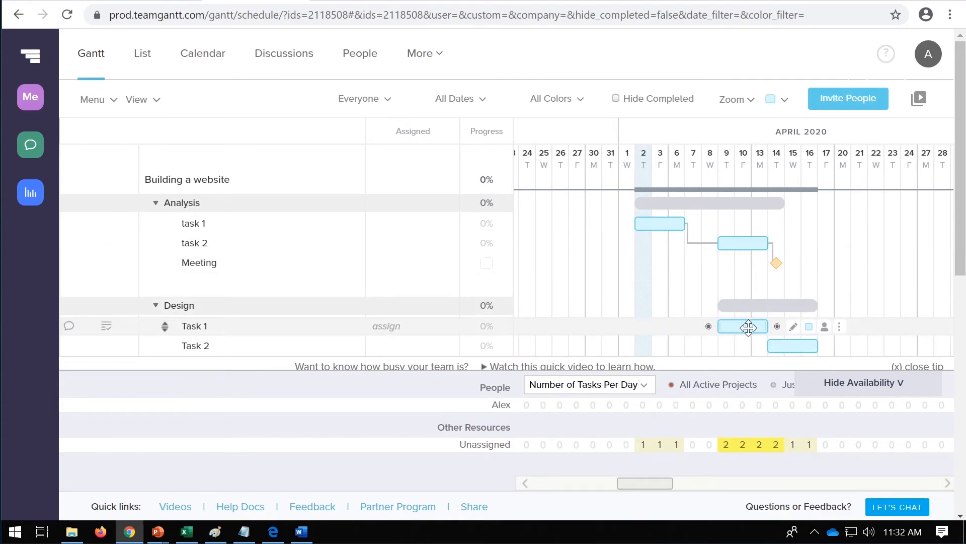
Step: Move the Design group's Task 1 to April 16–20 and make it dependent on the Meeting milestone
{"action": "mouse_move", "coordinate": [741, 327]}
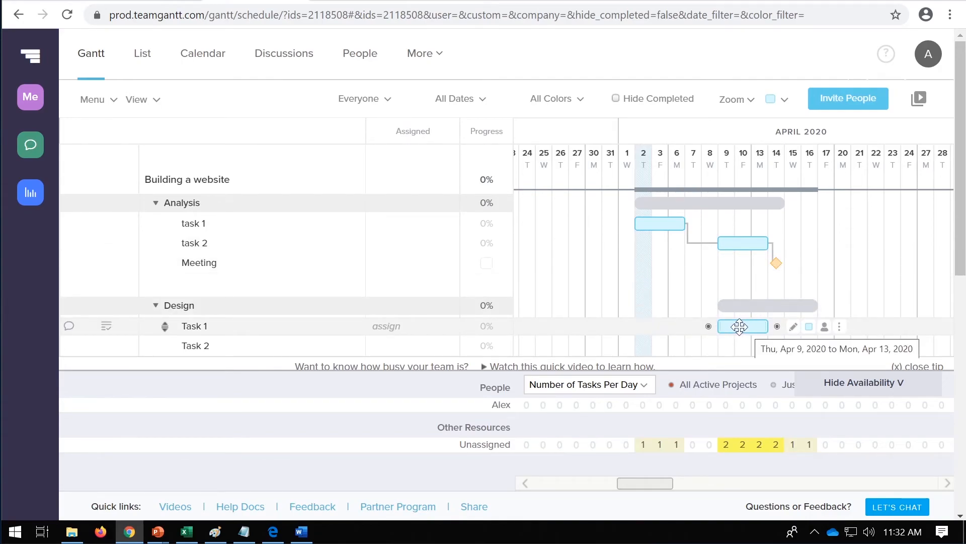
{"action": "left_click_drag", "start_coordinate": [778, 332], "coordinate": [844, 329]}
{"action": "left_click_drag", "start_coordinate": [793, 263], "coordinate": [860, 346]}
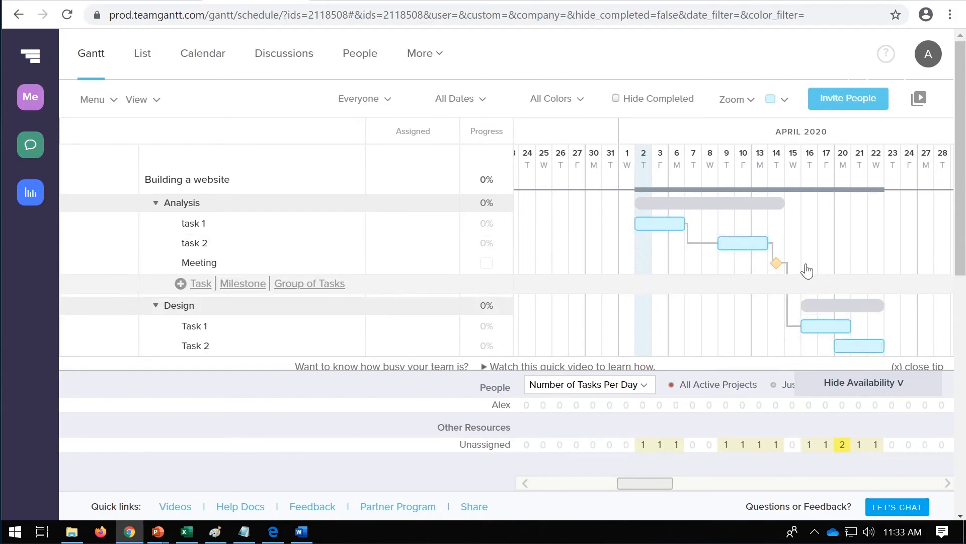
Step: Move the Design group's Task 2 to April 16–20 and make it dependent on the Meeting milestone
{"action": "scroll", "coordinate": [862, 210], "scroll_direction": "down", "scroll_amount": 3}
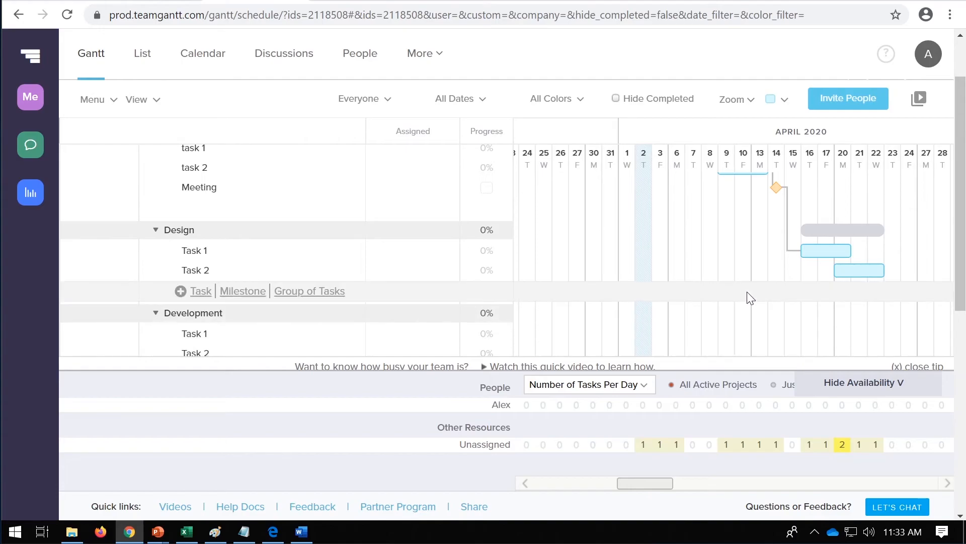
{"action": "scroll", "coordinate": [748, 297], "scroll_direction": "up", "scroll_amount": 3}
{"action": "left_click_drag", "start_coordinate": [849, 347], "coordinate": [817, 347]}
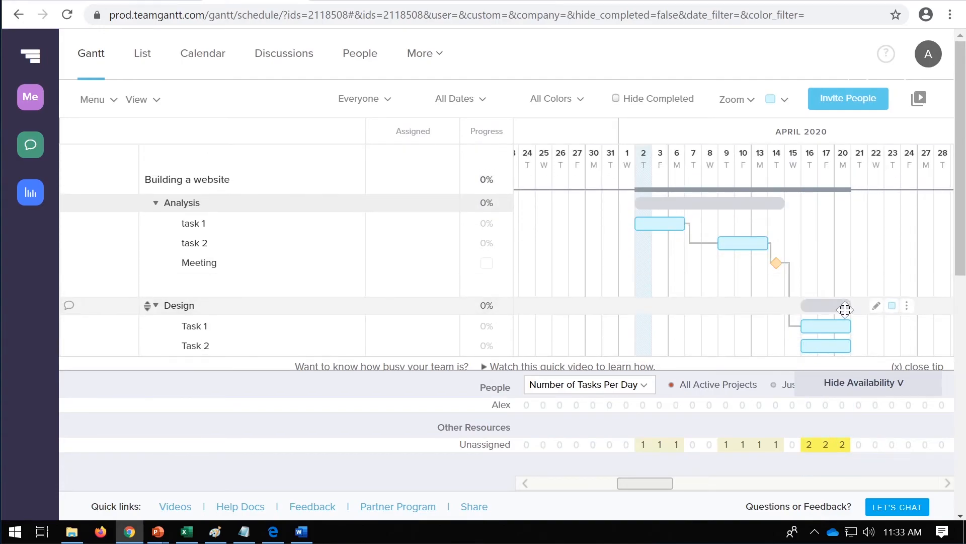
{"action": "scroll", "coordinate": [812, 227], "scroll_direction": "down", "scroll_amount": 3}
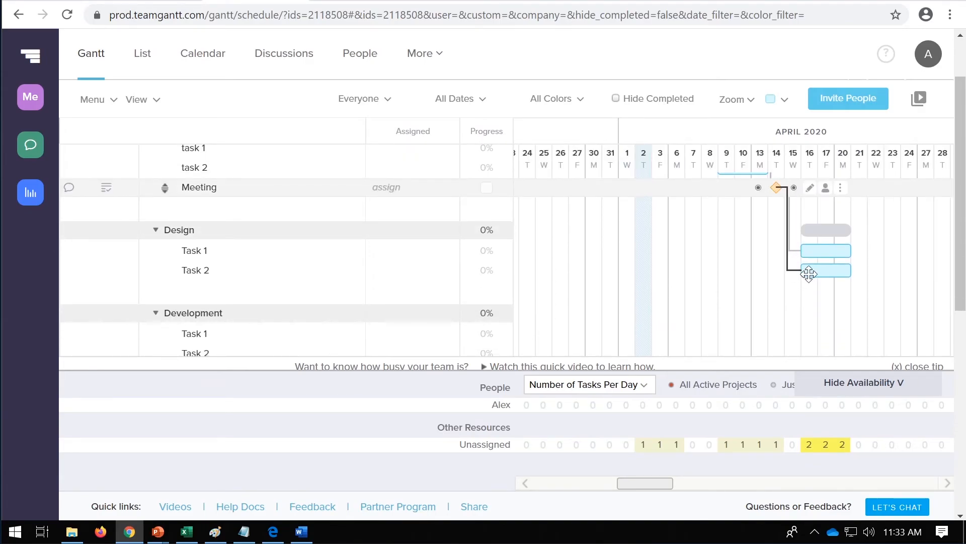
{"action": "scroll", "coordinate": [833, 289], "scroll_direction": "up", "scroll_amount": 3}
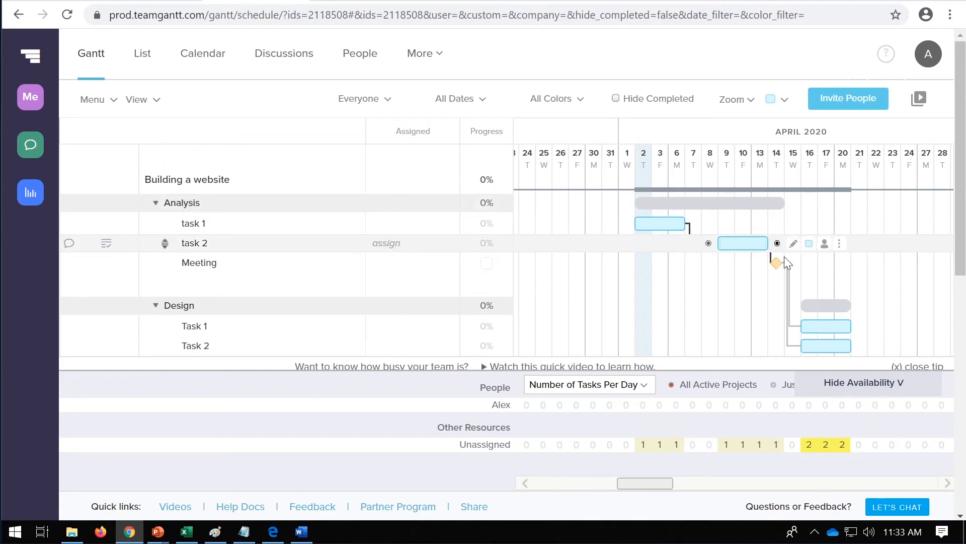
{"action": "scroll", "coordinate": [806, 267], "scroll_direction": "down", "scroll_amount": 3}
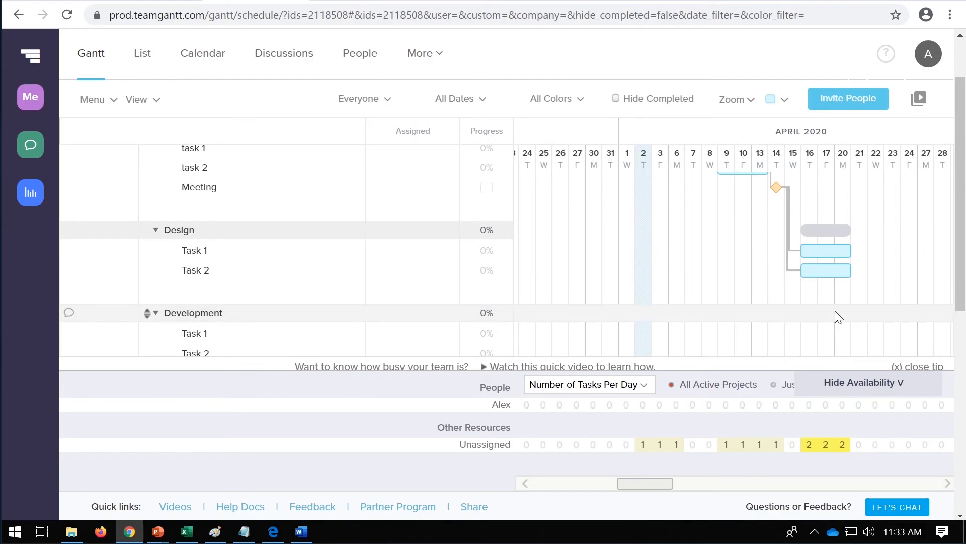
{"action": "scroll", "coordinate": [838, 317], "scroll_direction": "up", "scroll_amount": 3}
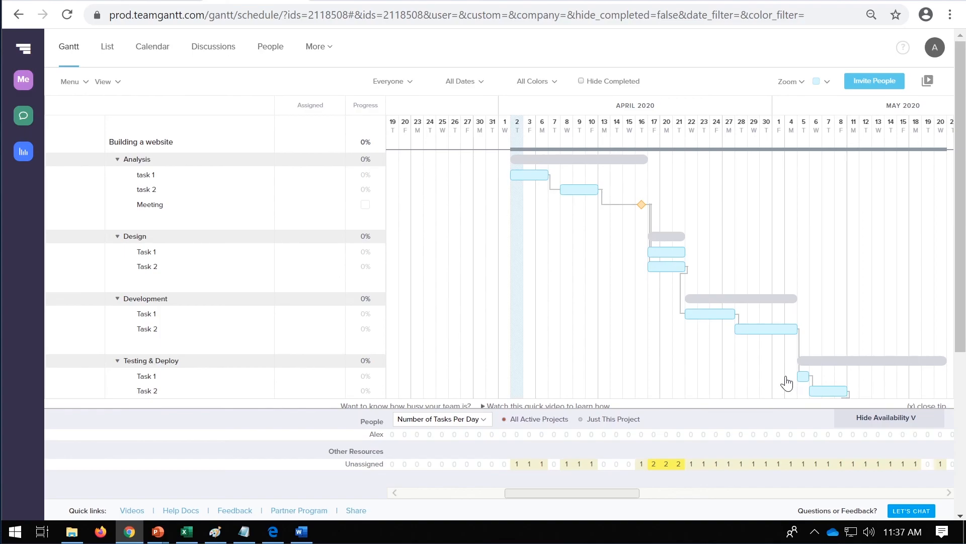
Step: Extend the Analysis group's task 2 so that it ends on April 21
{"action": "left_click_drag", "start_coordinate": [961, 340], "coordinate": [965, 361]}
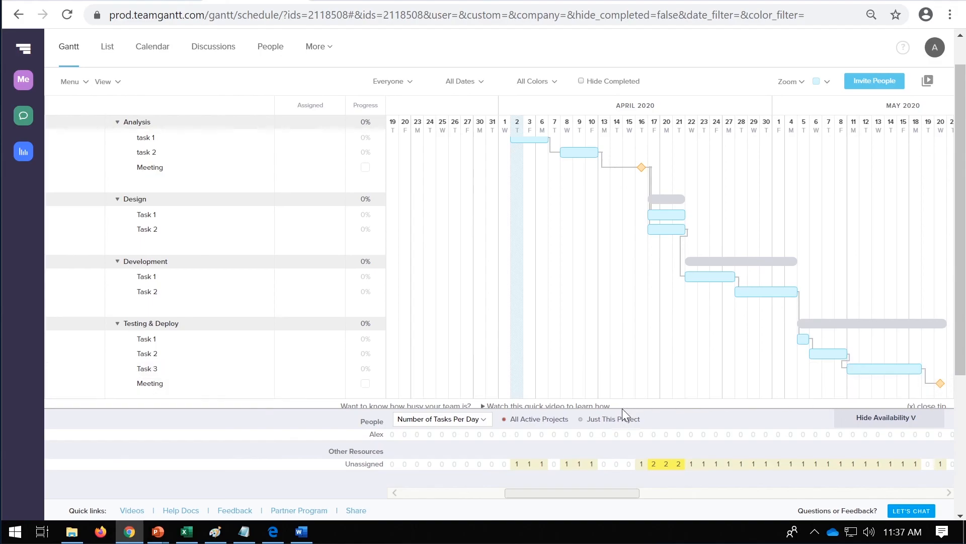
{"action": "scroll", "coordinate": [684, 317], "scroll_direction": "up", "scroll_amount": 2}
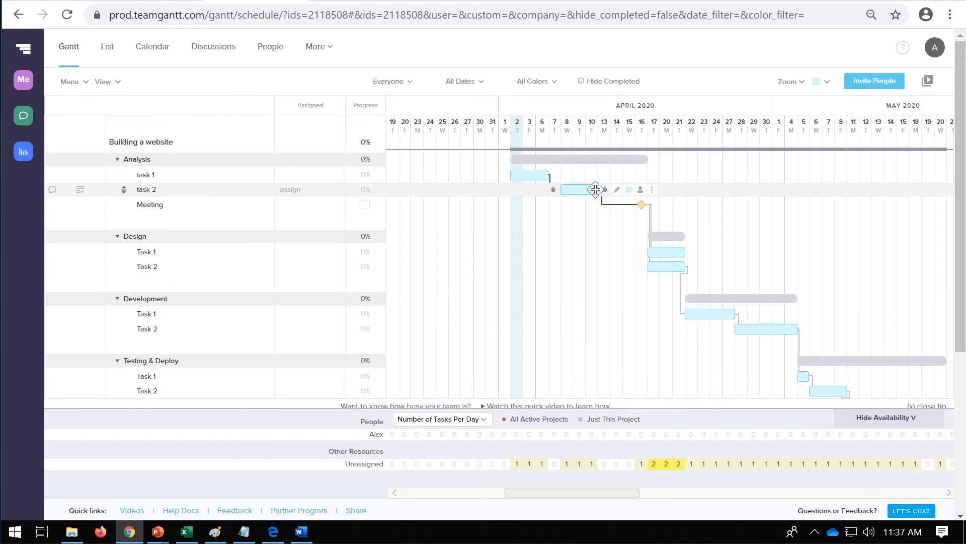
{"action": "left_click_drag", "start_coordinate": [604, 189], "coordinate": [684, 189]}
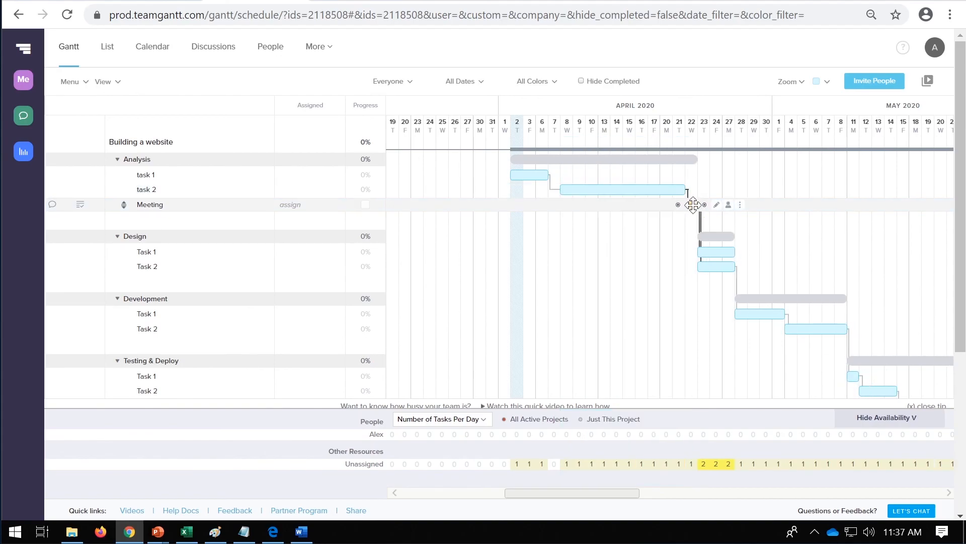